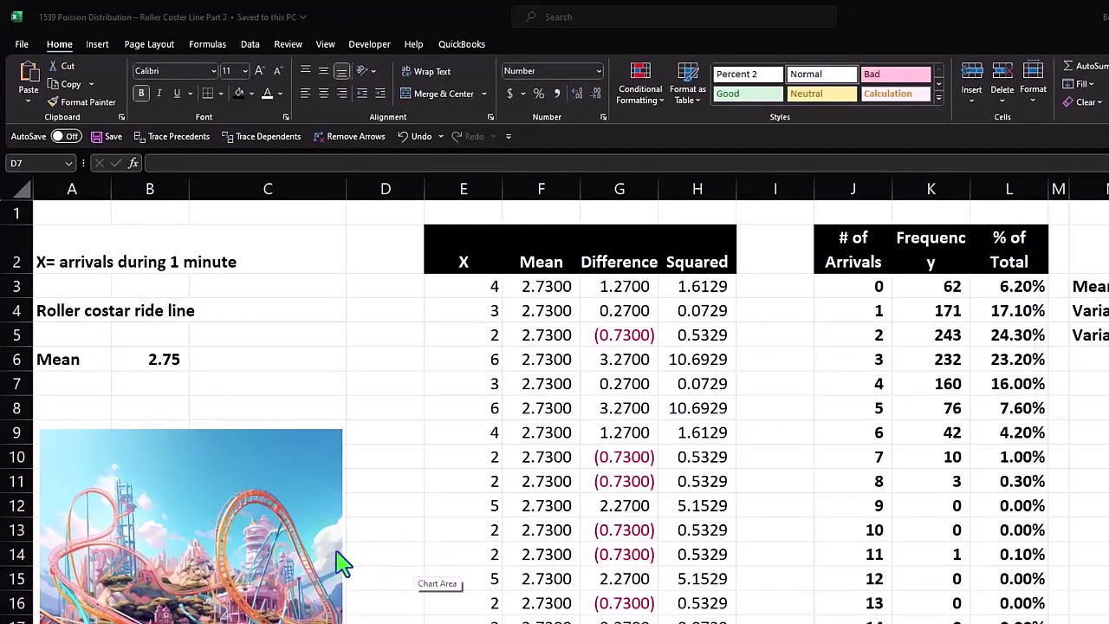
# Step: Select the roller coaster picture, step through the first three arrival values from E3, then open the Data tab
pyautogui.click(271, 534)
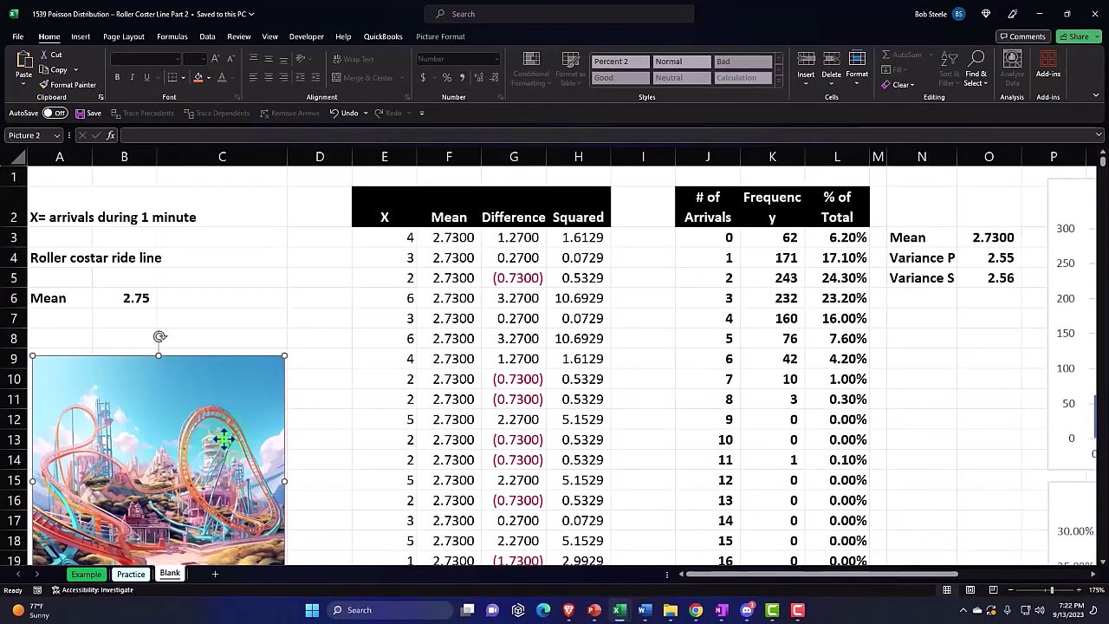
pyautogui.click(379, 241)
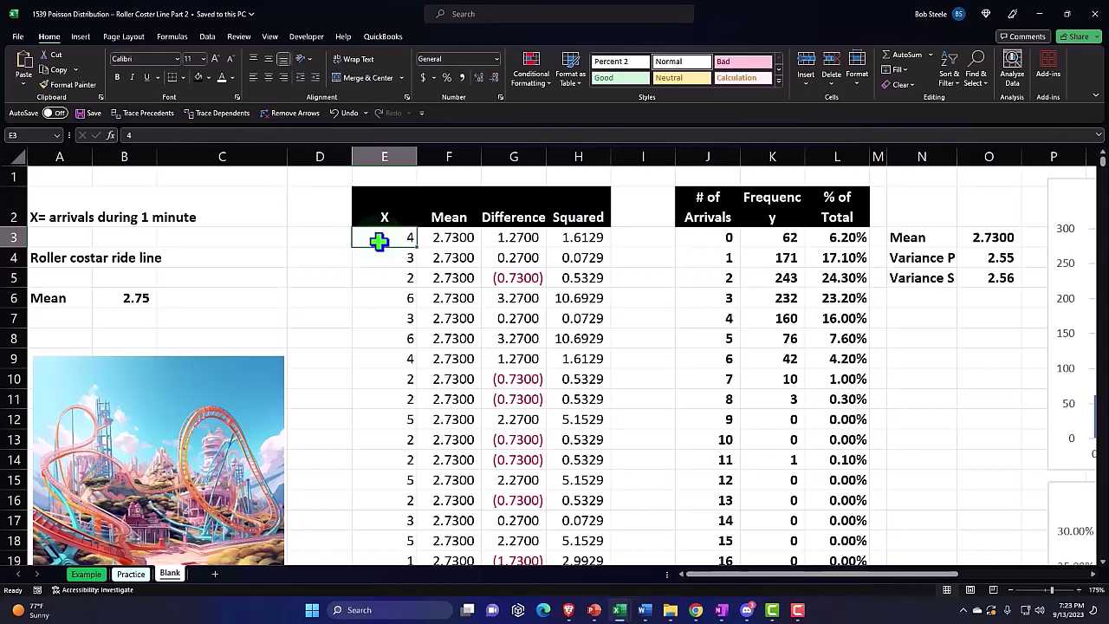
pyautogui.press('Down')
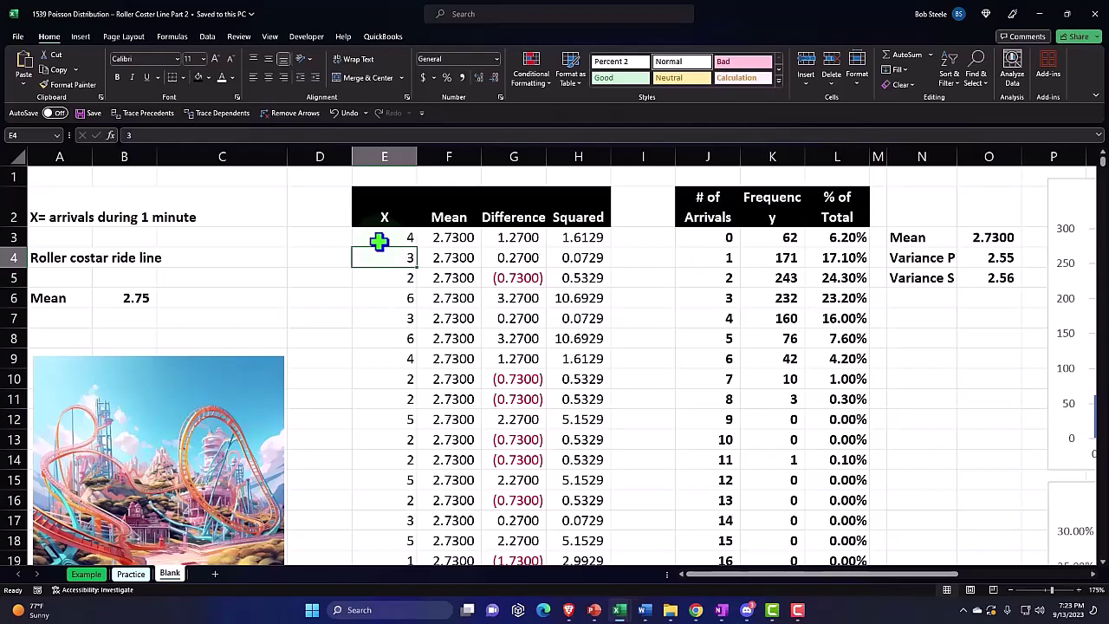
pyautogui.press('Down')
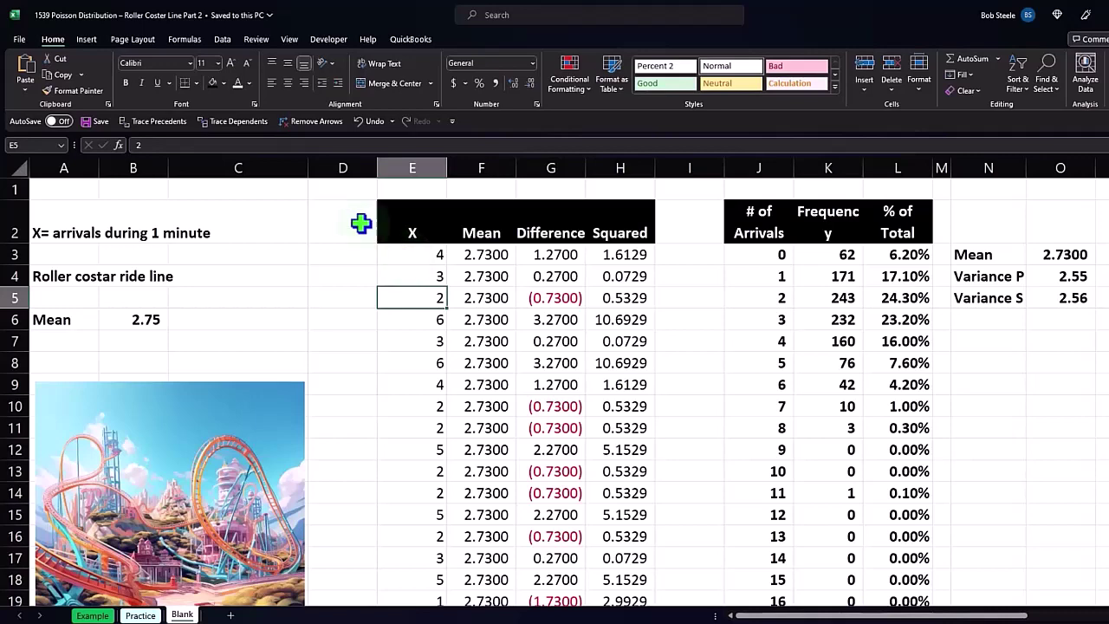
pyautogui.click(223, 41)
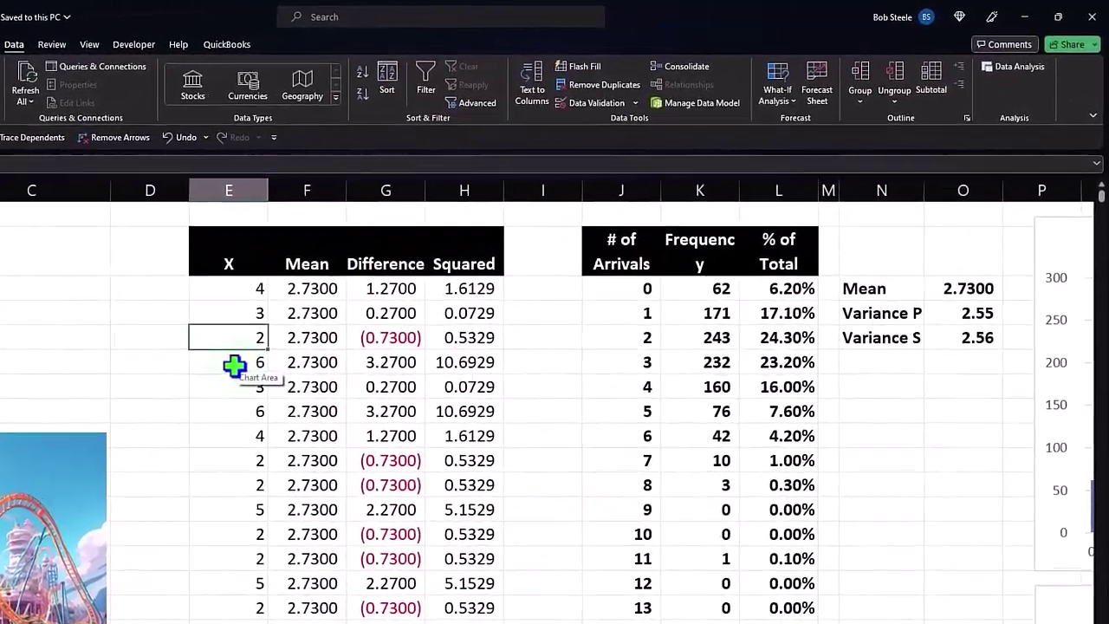
# Step: Check the arrivals frequency table for 0 through 3 arrivals
pyautogui.press('Right')
pyautogui.press('Right')
pyautogui.press('Right')
pyautogui.press('Right')
pyautogui.press('Right')
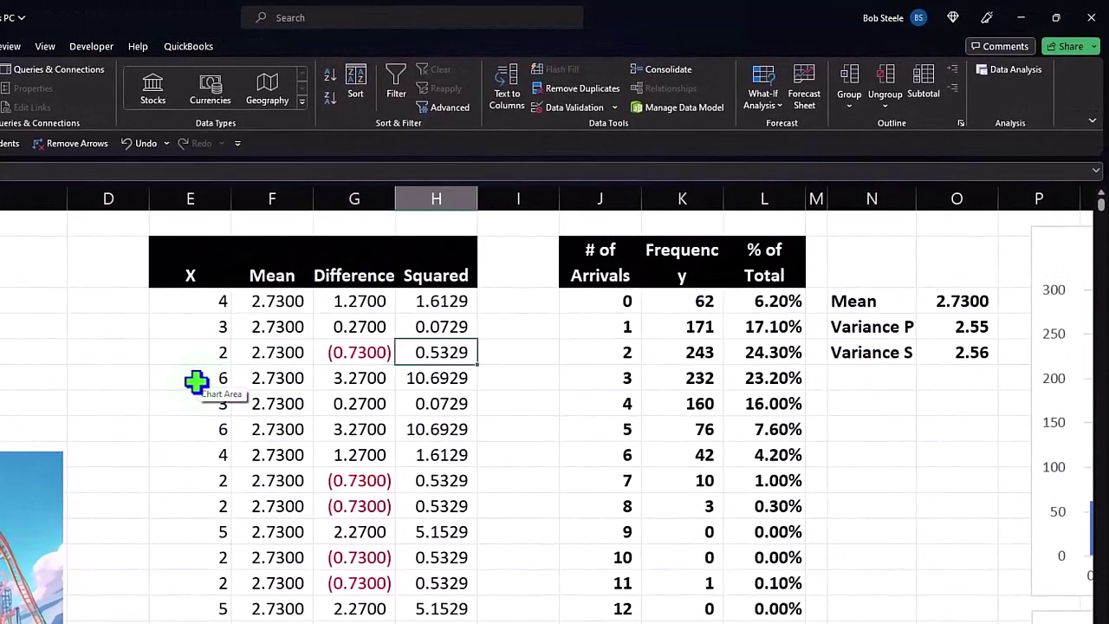
pyautogui.press('Up')
pyautogui.press('Up')
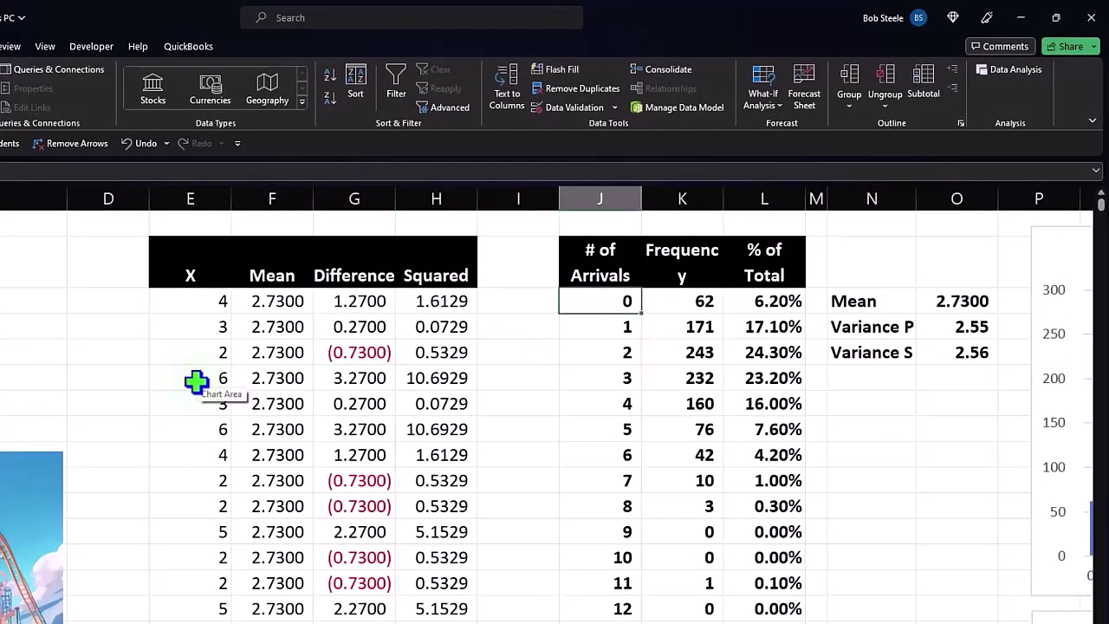
pyautogui.press('Right')
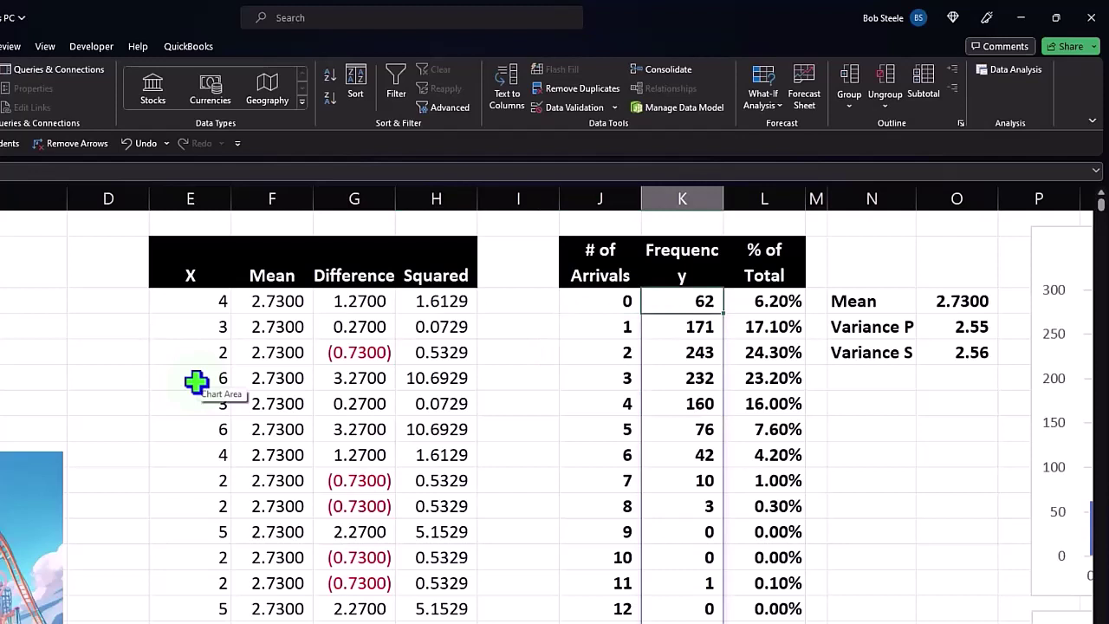
pyautogui.press('Left')
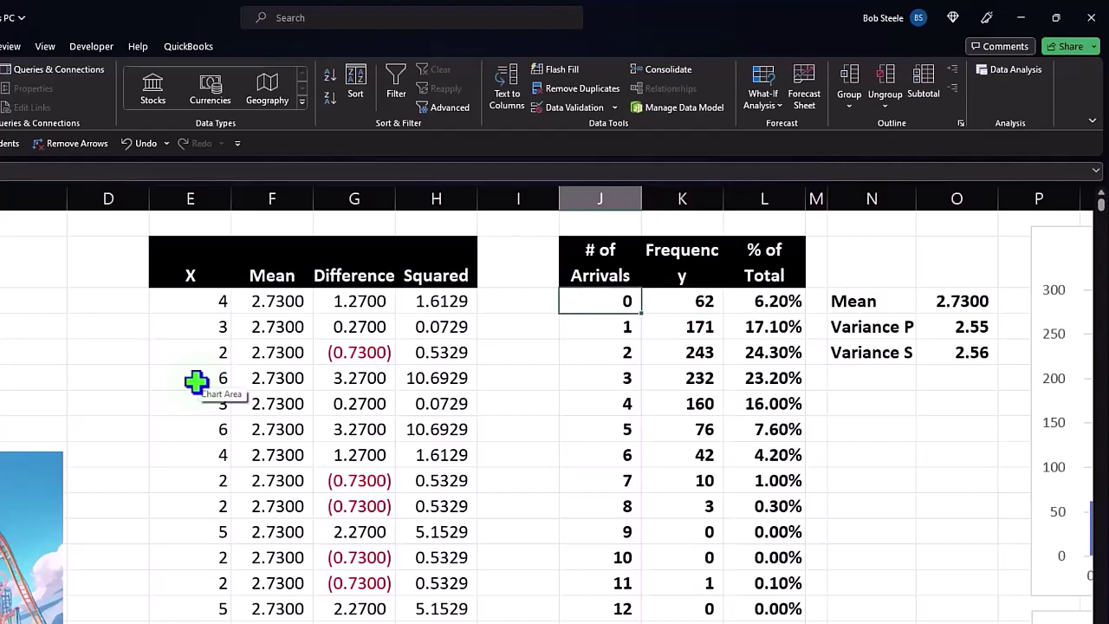
pyautogui.press('Down')
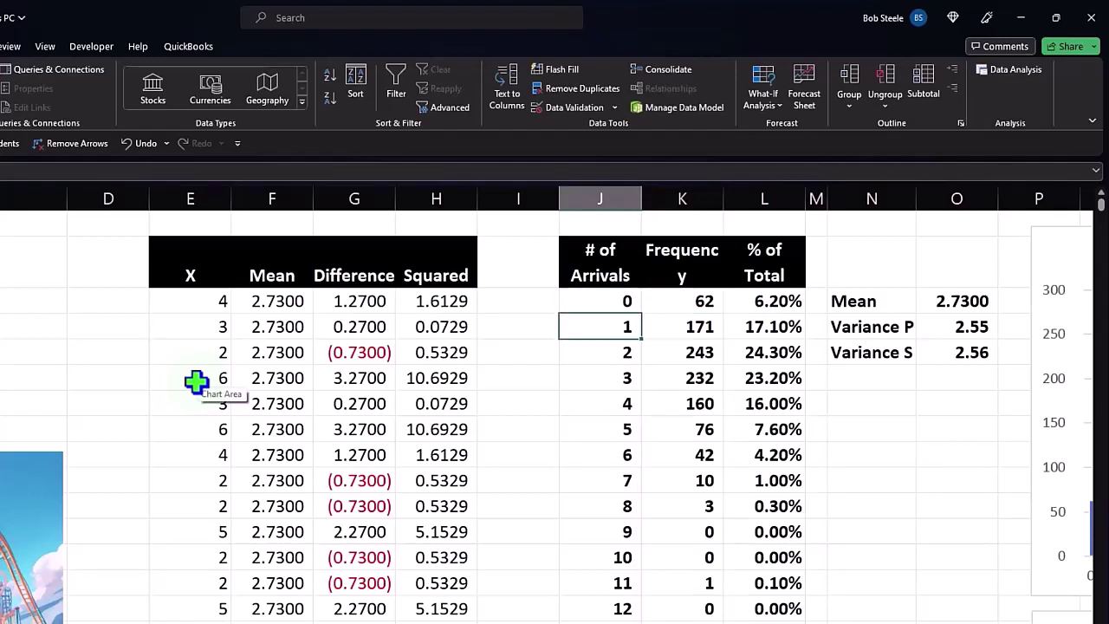
pyautogui.press('Up')
pyautogui.press('Down')
pyautogui.press('Down')
pyautogui.press('Down')
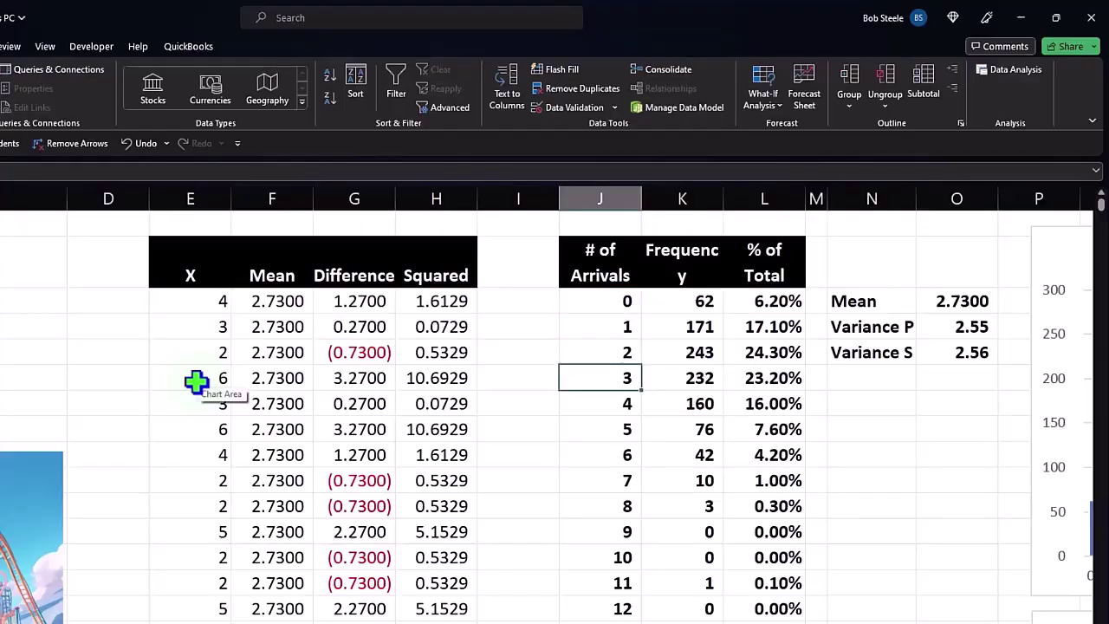
# Step: Inspect the percent-of-total formulas, starting at 6.20% for 0 arrivals, then scroll to the Frequency chart
pyautogui.press('Right')
pyautogui.press('Right')
pyautogui.press('Up')
pyautogui.press('Up')
pyautogui.press('Up')
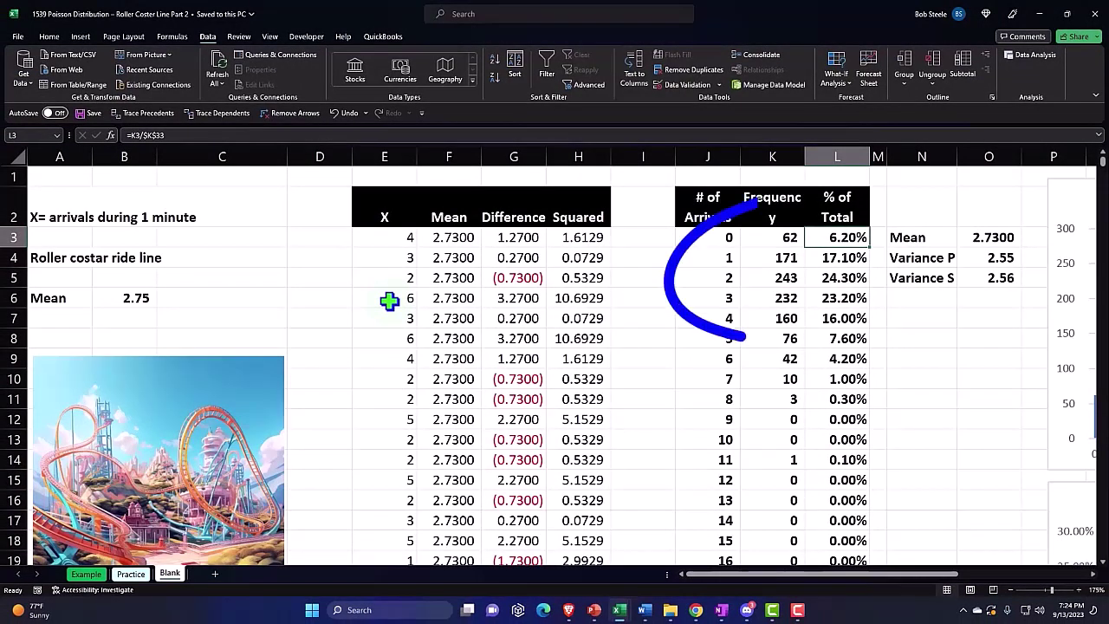
pyautogui.press('Down')
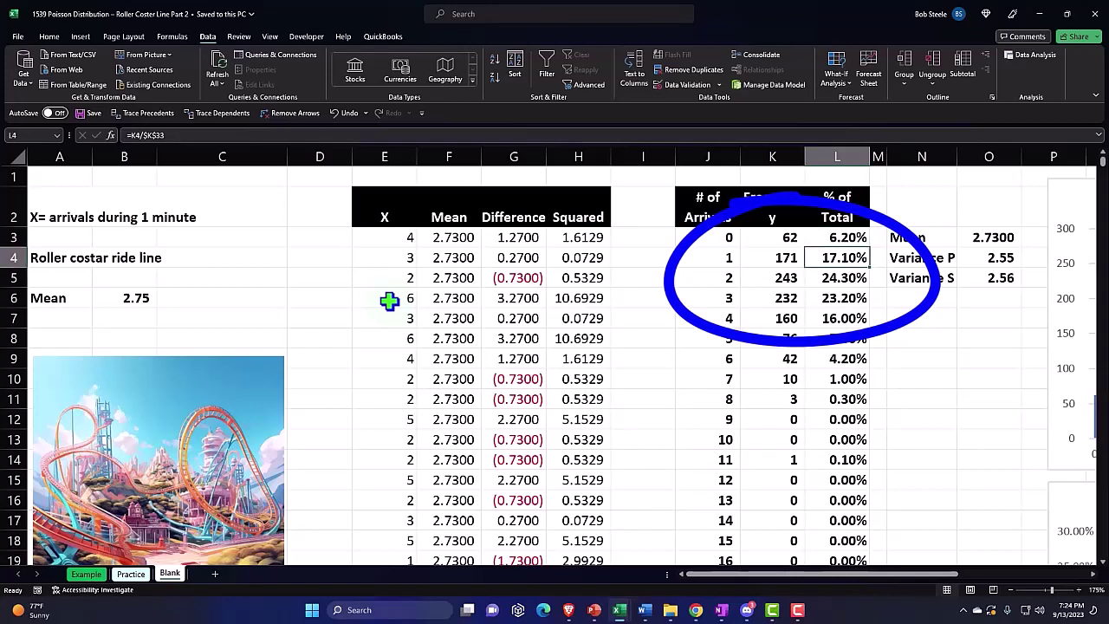
pyautogui.press('Down')
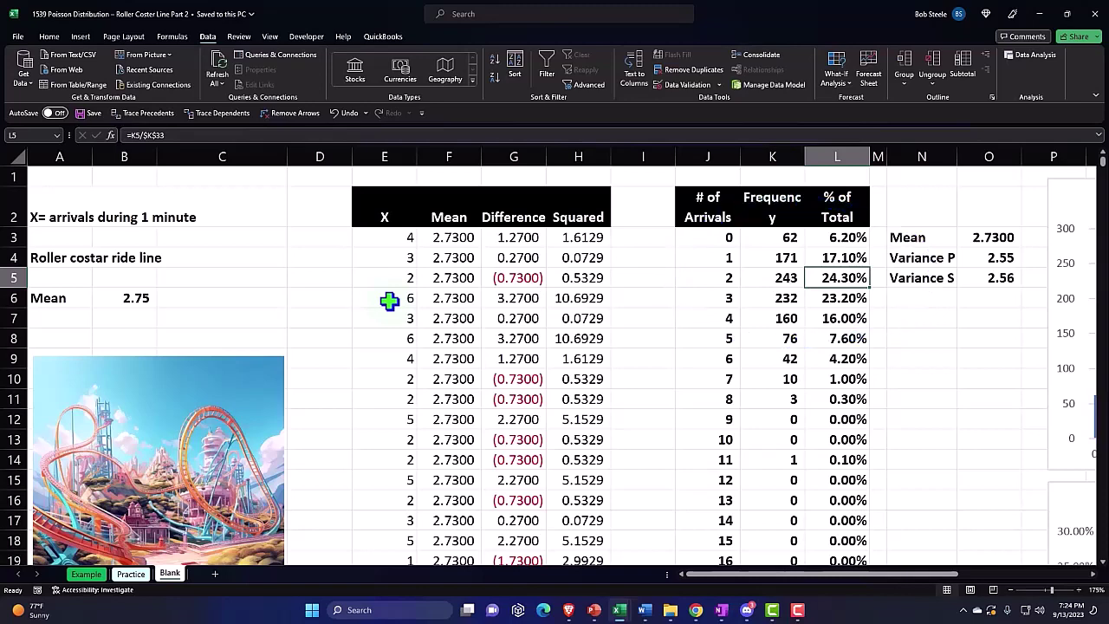
pyautogui.press('Right')
pyautogui.press('Right')
pyautogui.press('Right')
pyautogui.press('Right')
pyautogui.press('Right')
pyautogui.press('Right')
pyautogui.press('Right')
pyautogui.press('Right')
pyautogui.press('Right')
pyautogui.press('Right')
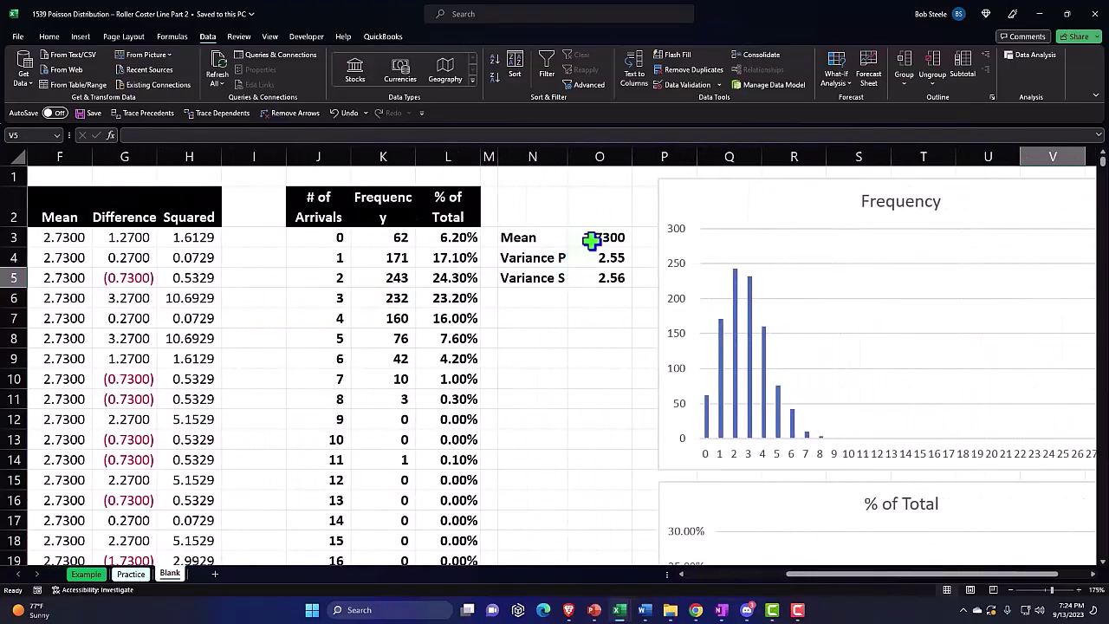
pyautogui.click(688, 208)
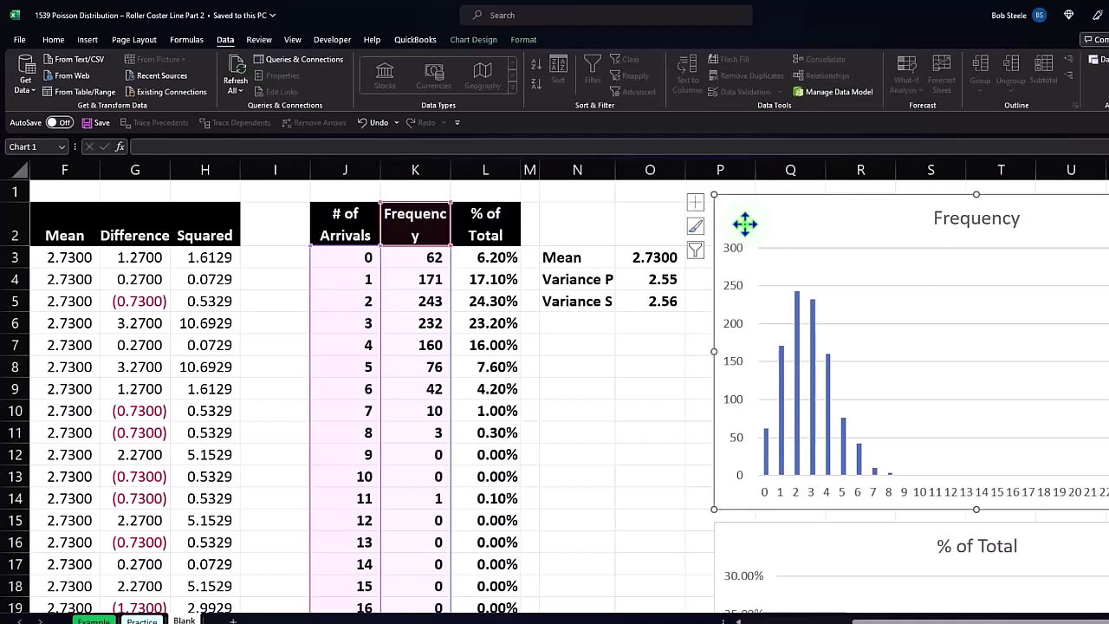
pyautogui.click(660, 284)
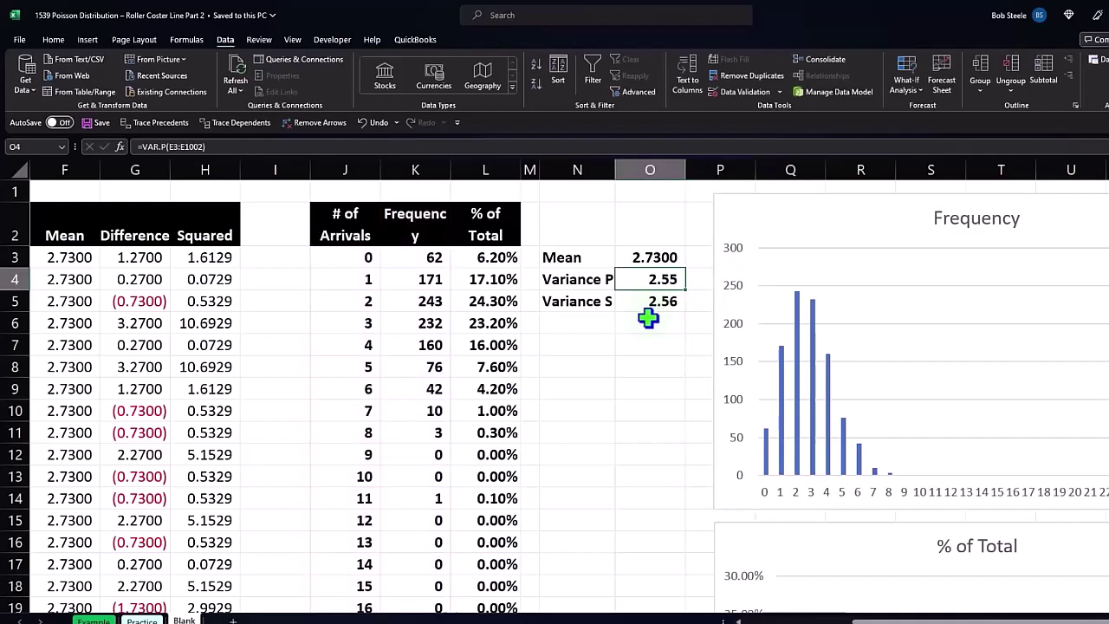
pyautogui.press('Up')
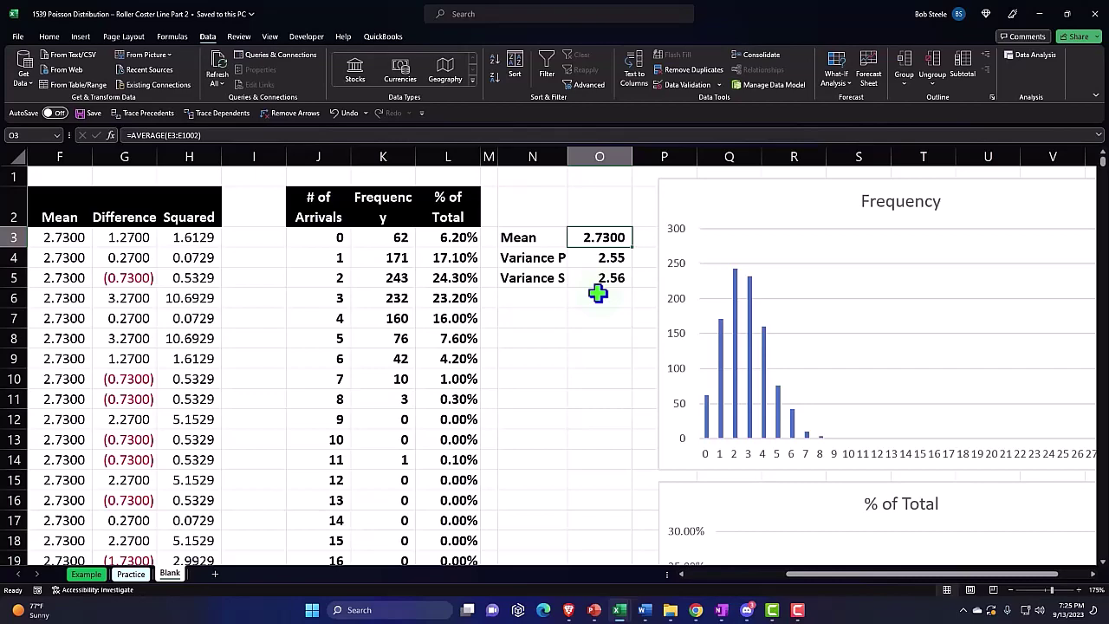
# Step: Delete the top worksheet row so headers sit in row 1 and mean and variances move to O2:O4
pyautogui.press('Right')
pyautogui.press('Right')
pyautogui.press('Right')
pyautogui.press('Right')
pyautogui.press('Right')
pyautogui.press('Right')
pyautogui.press('Right')
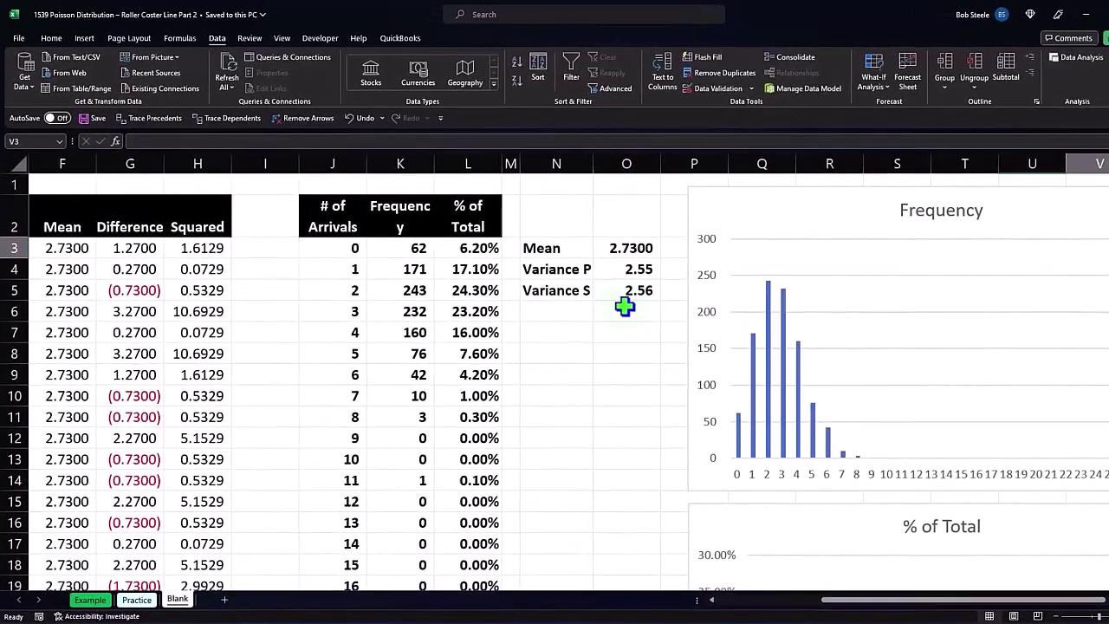
pyautogui.press('Right')
pyautogui.press('Right')
pyautogui.press('Right')
pyautogui.press('Right')
pyautogui.press('Right')
pyautogui.press('Right')
pyautogui.press('Right')
pyautogui.press('Right')
pyautogui.press('Right')
pyautogui.press('Right')
pyautogui.press('Right')
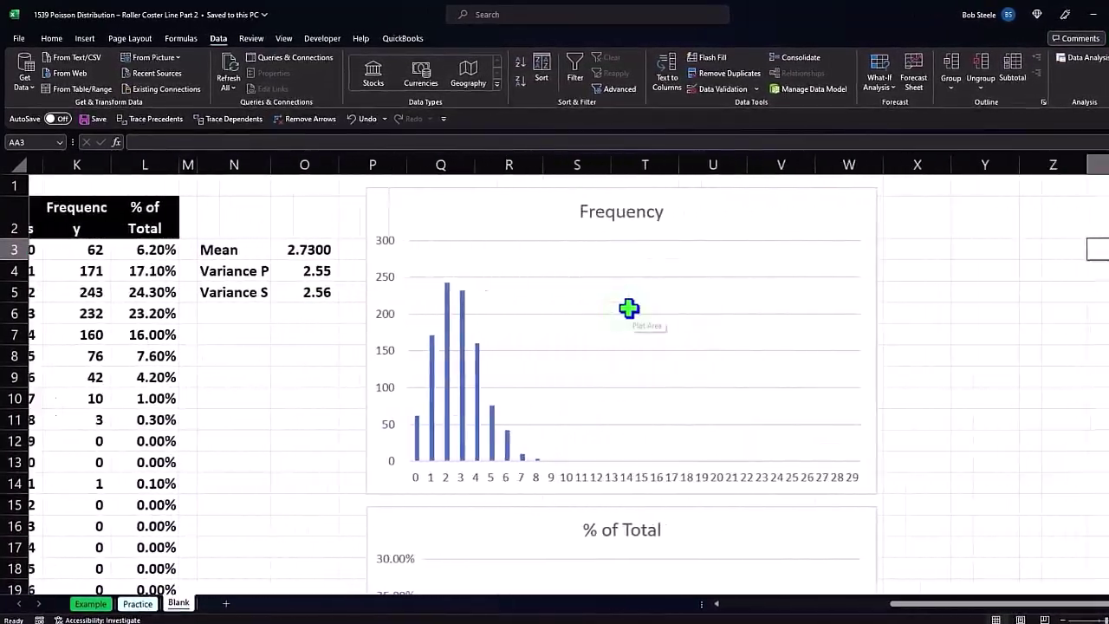
pyautogui.press('Right')
pyautogui.press('Left')
pyautogui.press('Left')
pyautogui.press('Left')
pyautogui.press('Left')
pyautogui.press('Left')
pyautogui.press('Left')
pyautogui.press('Left')
pyautogui.press('Left')
pyautogui.press('Left')
pyautogui.press('Left')
pyautogui.press('Left')
pyautogui.press('Left')
pyautogui.press('Left')
pyautogui.press('Left')
pyautogui.press('Left')
pyautogui.press('Left')
pyautogui.press('Left')
pyautogui.press('Left')
pyautogui.press('Left')
pyautogui.press('Left')
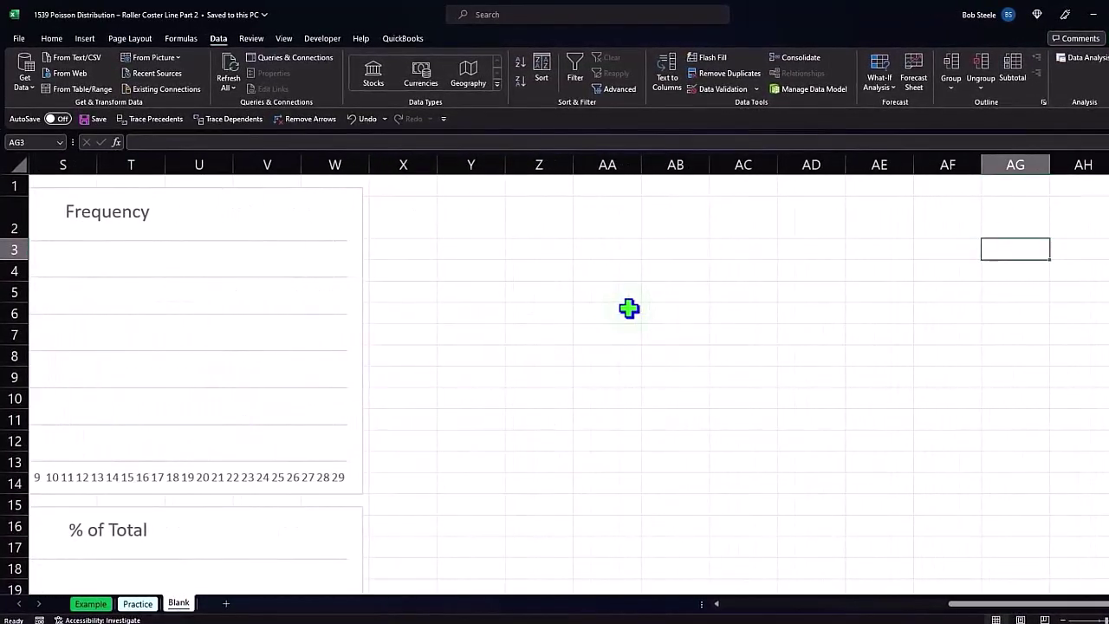
pyautogui.press('Left')
pyautogui.press('Left')
pyautogui.press('Left')
pyautogui.press('Left')
pyautogui.press('Left')
pyautogui.press('Left')
pyautogui.press('Left')
pyautogui.press('Left')
pyautogui.press('Left')
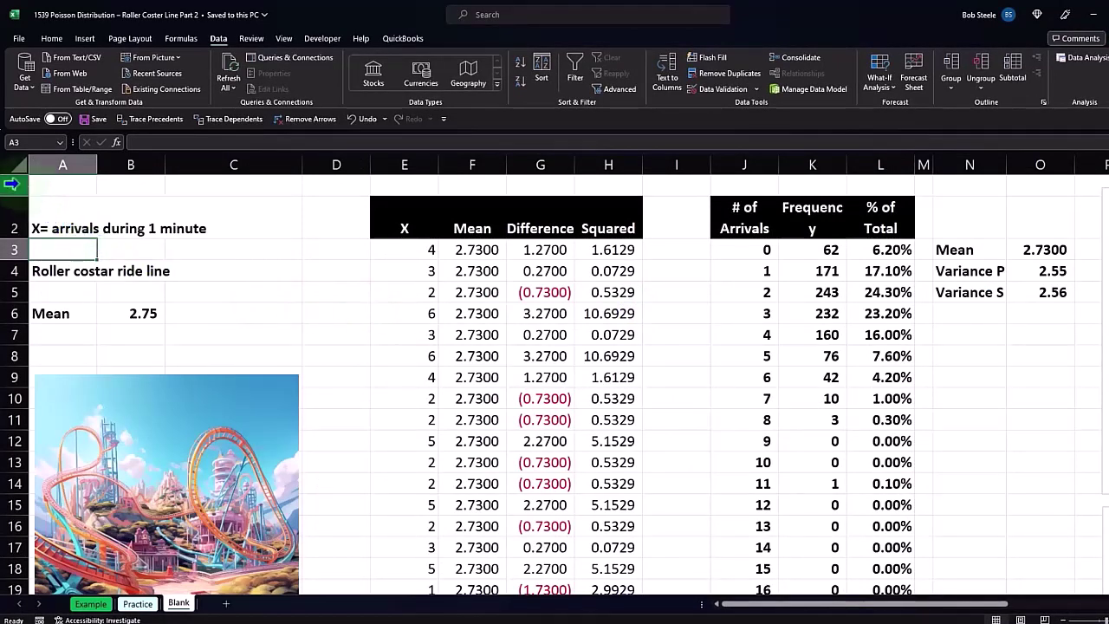
pyautogui.click(10, 184)
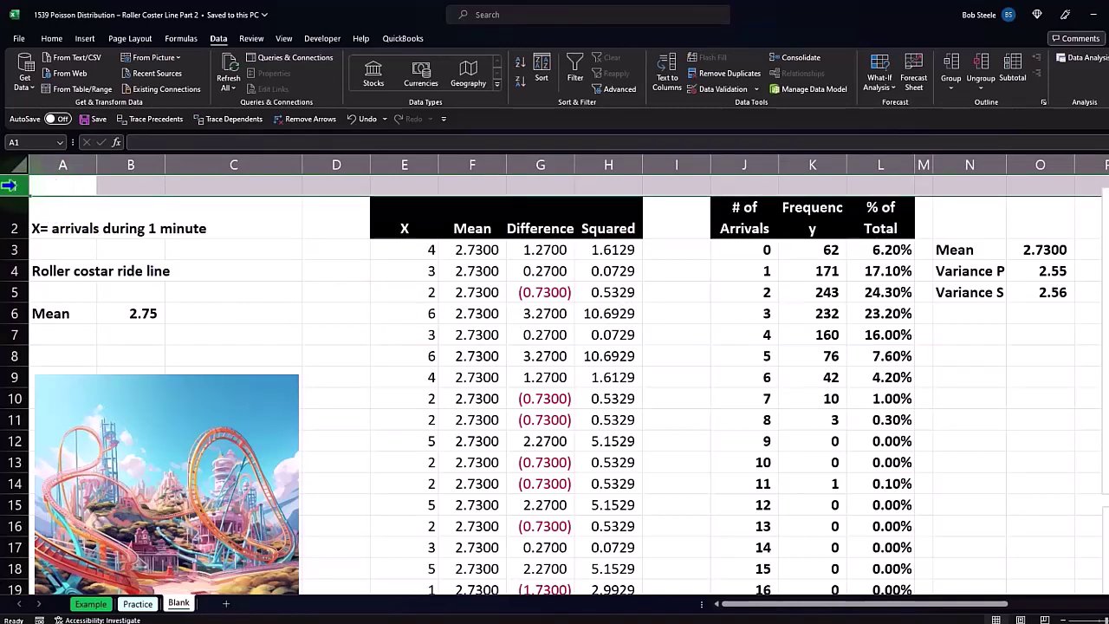
pyautogui.rightClick(55, 183)
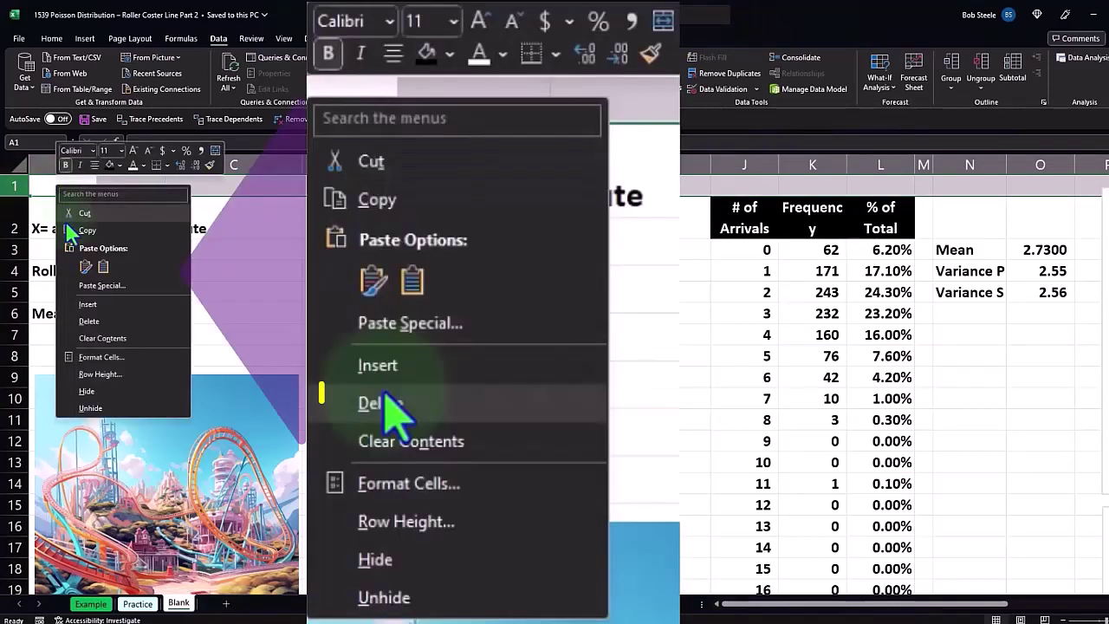
pyautogui.click(90, 321)
pyautogui.click(352, 228)
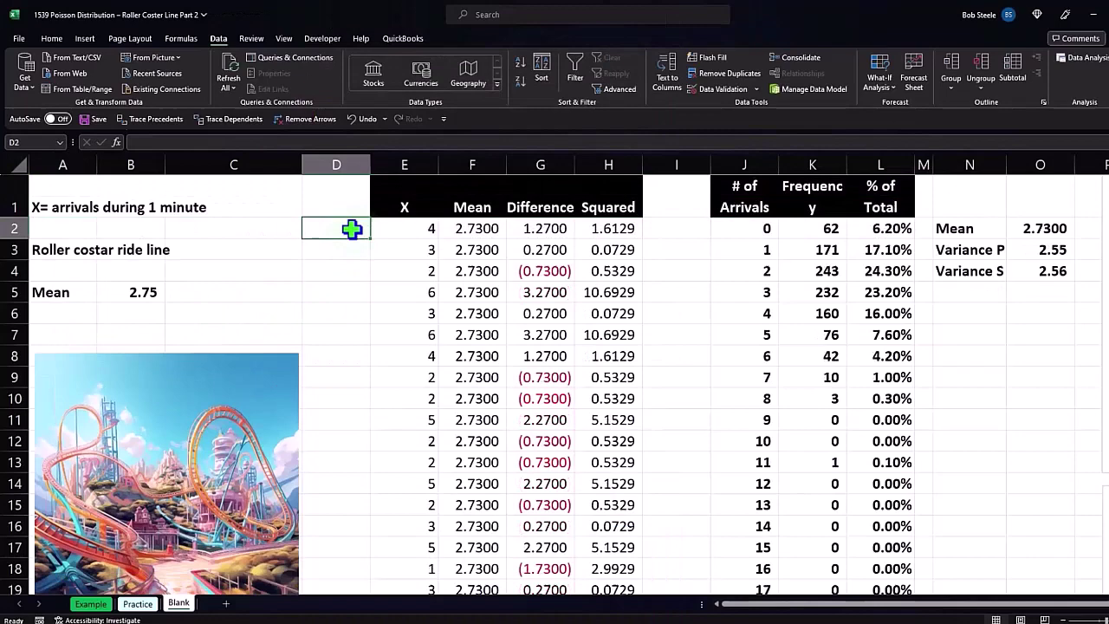
# Step: Move past the charts to the blank cell Y1
pyautogui.press('Up')
pyautogui.press('Right')
pyautogui.press('Right')
pyautogui.press('Right')
pyautogui.press('Right')
pyautogui.press('Right')
pyautogui.press('Right')
pyautogui.press('Right')
pyautogui.press('Right')
pyautogui.press('Right')
pyautogui.press('Right')
pyautogui.press('Right')
pyautogui.press('Right')
pyautogui.press('Right')
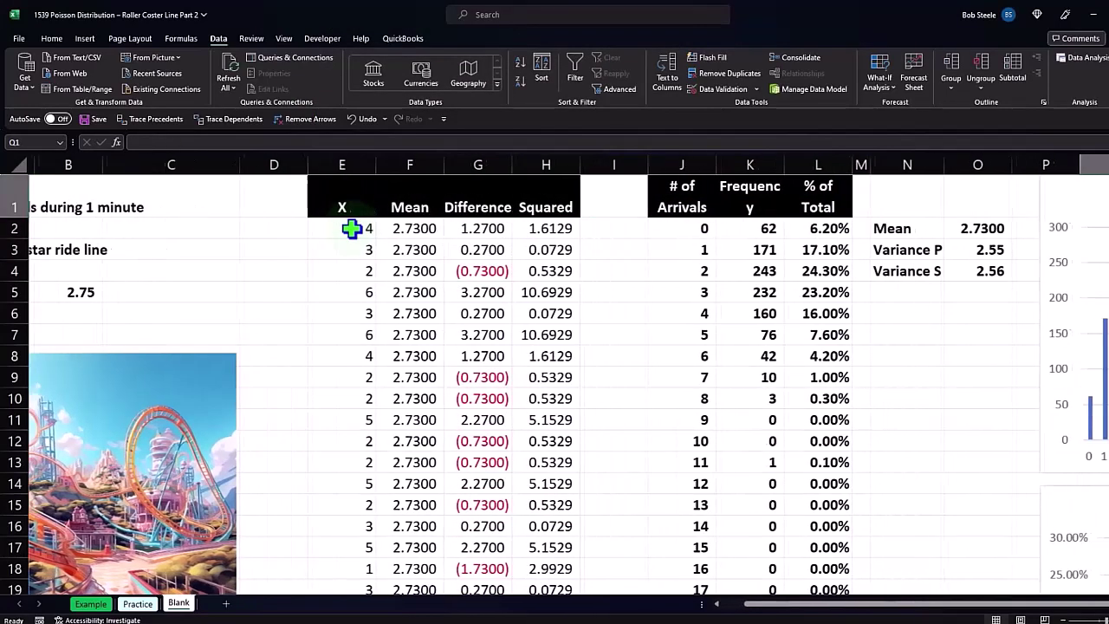
pyautogui.press('Right')
pyautogui.press('Right')
pyautogui.press('Right')
pyautogui.press('Right')
pyautogui.press('Right')
pyautogui.press('Right')
pyautogui.press('Right')
pyautogui.press('Right')
pyautogui.press('Right')
pyautogui.press('Right')
pyautogui.press('Right')
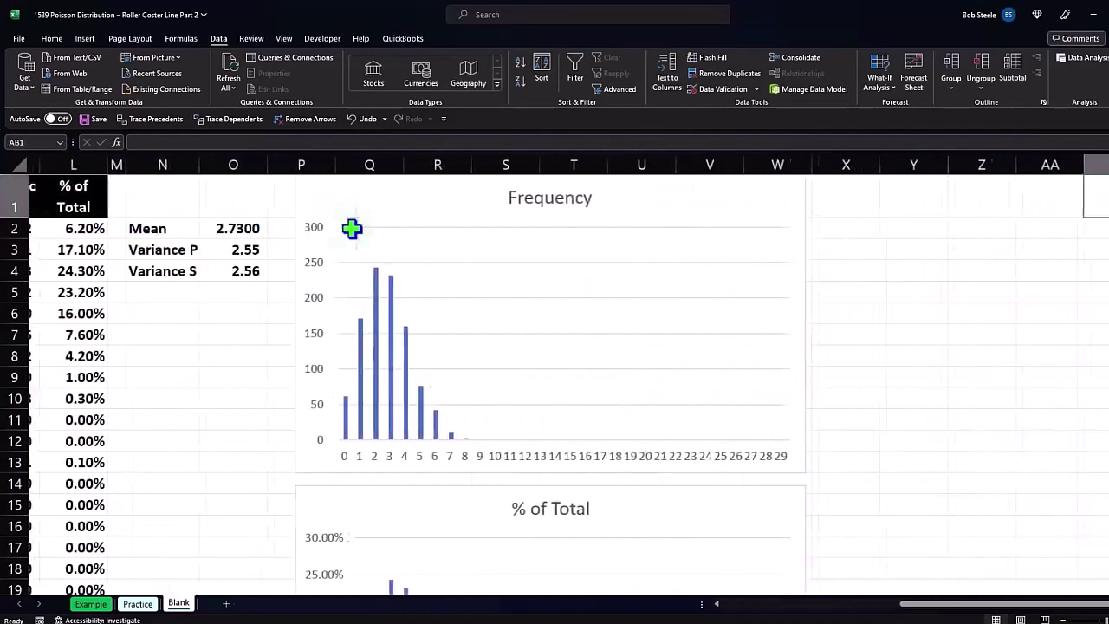
pyautogui.press('Right')
pyautogui.press('Right')
pyautogui.press('Left')
pyautogui.press('Left')
pyautogui.press('Left')
pyautogui.press('Left')
pyautogui.press('Left')
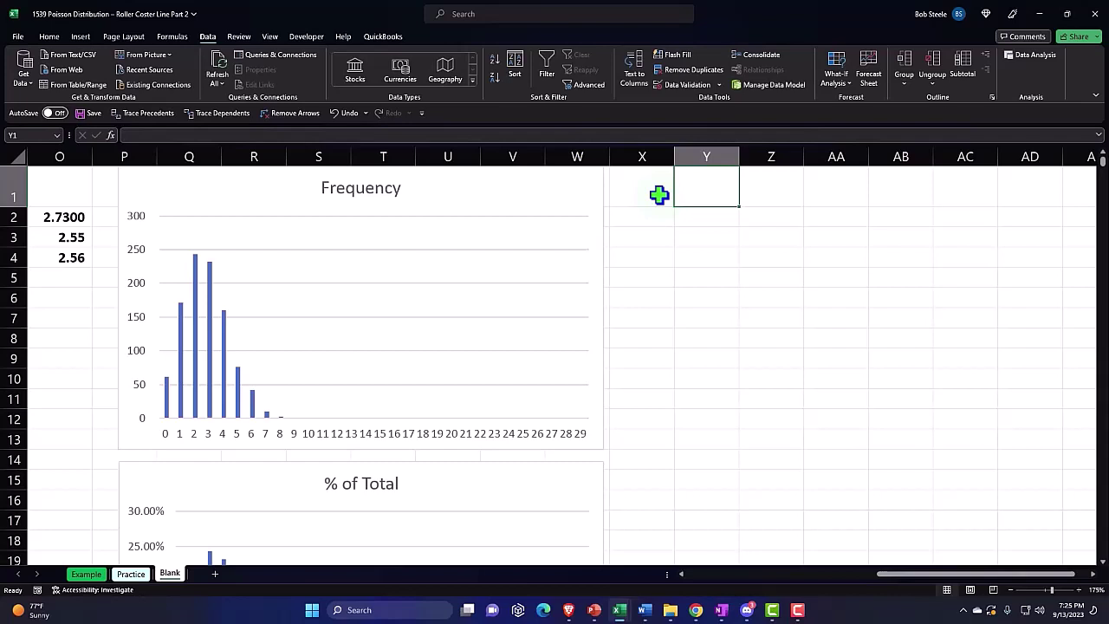
# Step: Link Y1 to the caption in A1 and Y2 to the Mean label in N2
pyautogui.write('=')
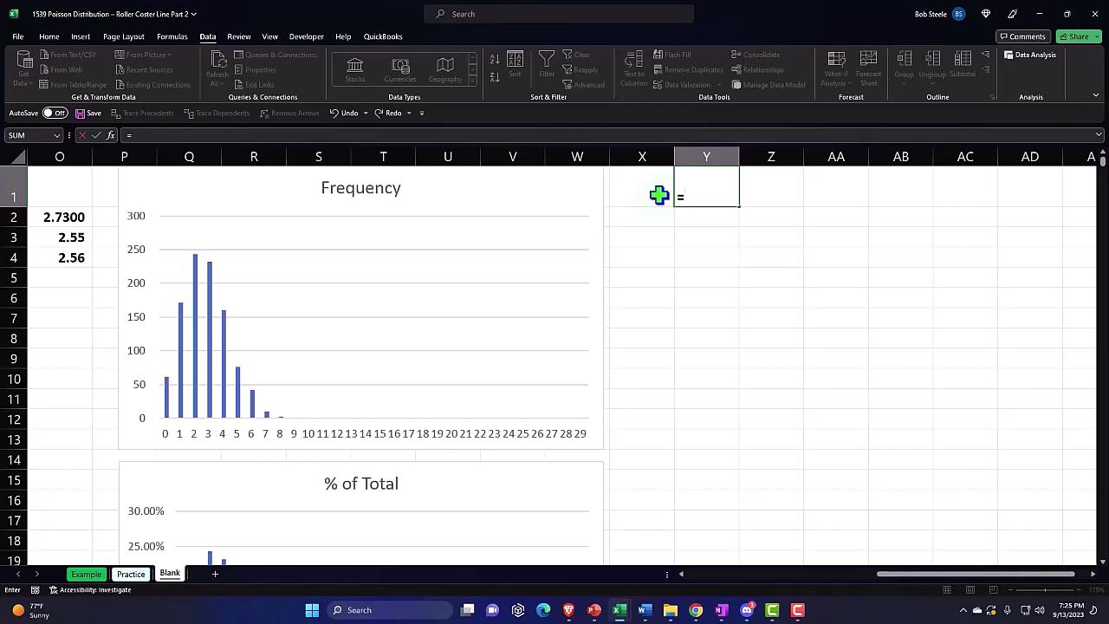
pyautogui.press('Left')
pyautogui.press('Left')
pyautogui.press('Left')
pyautogui.press('Left')
pyautogui.press('Left')
pyautogui.press('Left')
pyautogui.press('Left')
pyautogui.press('Left')
pyautogui.press('Left')
pyautogui.press('Left')
pyautogui.press('Left')
pyautogui.press('Left')
pyautogui.press('Left')
pyautogui.press('Left')
pyautogui.press('Left')
pyautogui.press('Left')
pyautogui.press('Left')
pyautogui.press('Left')
pyautogui.press('Left')
pyautogui.press('Left')
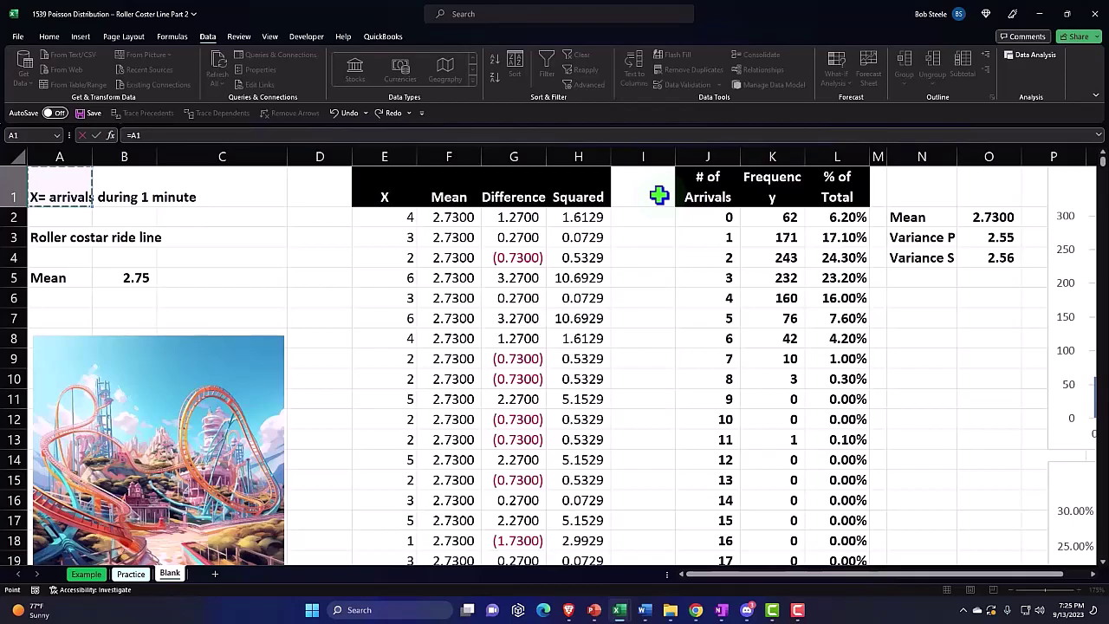
pyautogui.press('Return')
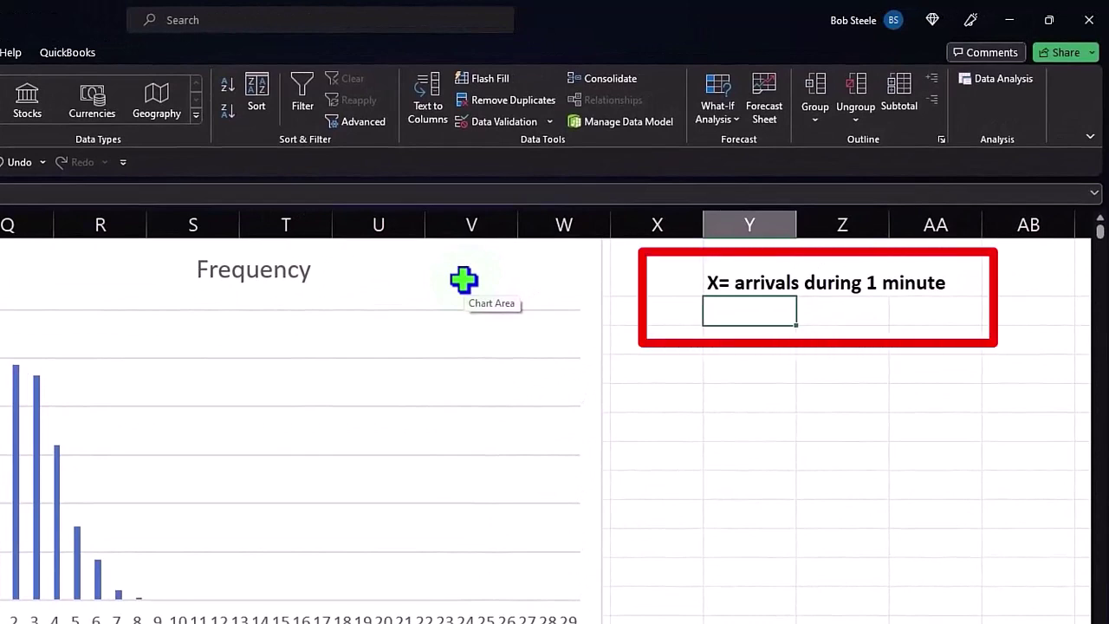
pyautogui.write('=')
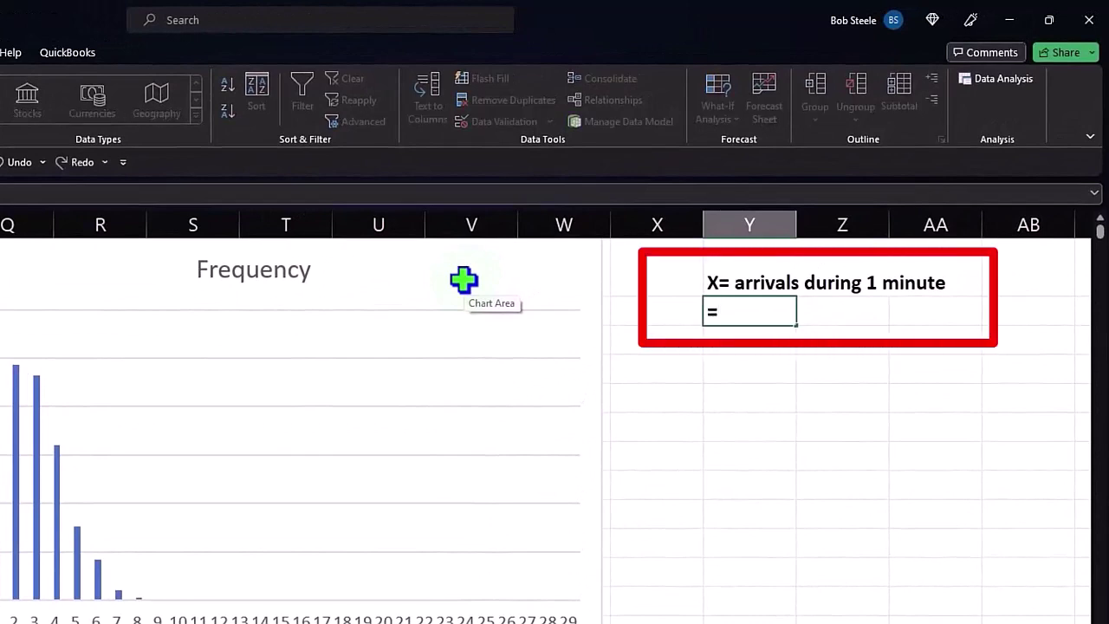
pyautogui.press('Left')
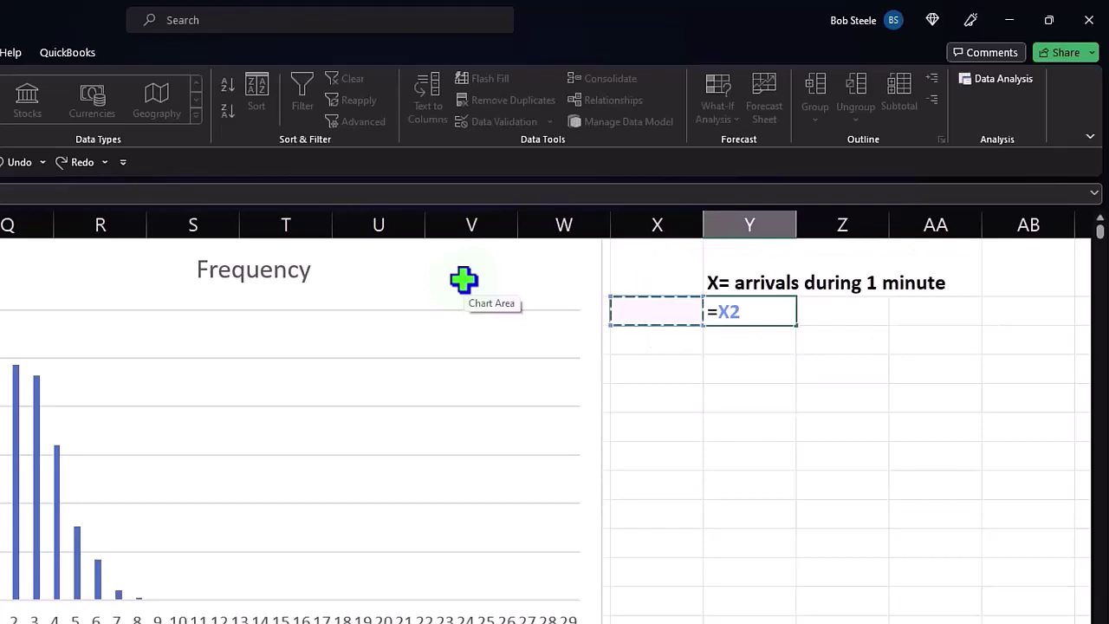
pyautogui.press('Left')
pyautogui.press('Left')
pyautogui.press('Left')
pyautogui.press('Left')
pyautogui.press('Left')
pyautogui.press('Left')
pyautogui.press('Left')
pyautogui.press('Left')
pyautogui.press('Left')
pyautogui.press('Left')
pyautogui.press('Left')
pyautogui.press('Left')
pyautogui.press('Left')
pyautogui.press('Left')
pyautogui.press('Left')
pyautogui.press('Left')
pyautogui.press('Left')
pyautogui.press('Left')
pyautogui.press('Left')
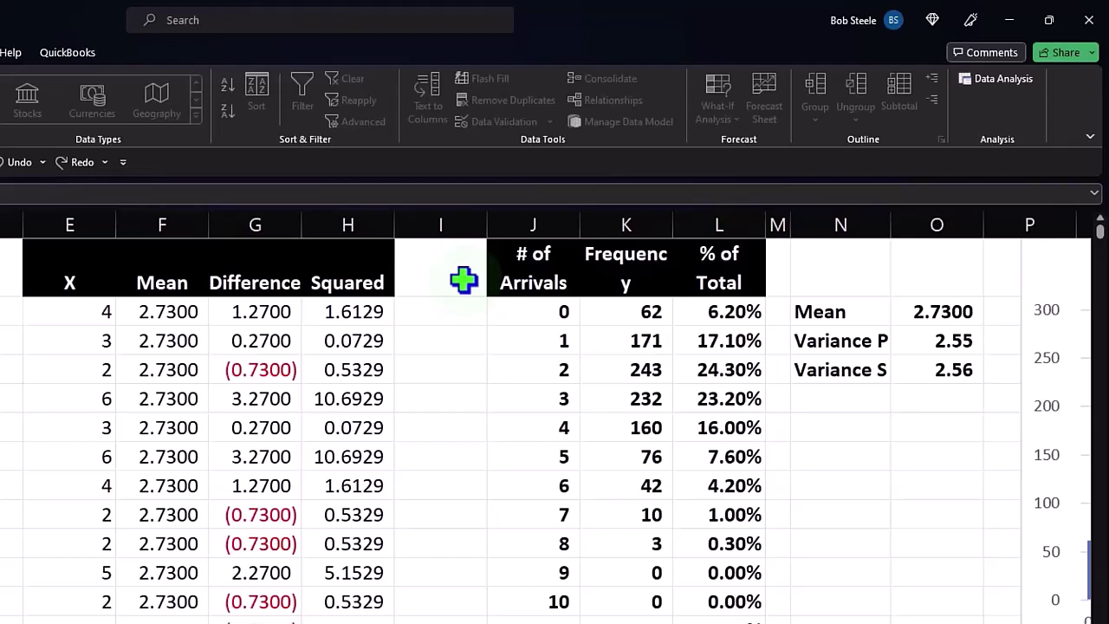
pyautogui.press('Right')
pyautogui.press('Right')
pyautogui.press('Right')
pyautogui.press('Right')
pyautogui.press('Right')
pyautogui.press('Right')
pyautogui.press('Right')
pyautogui.press('Right')
pyautogui.press('Right')
pyautogui.press('Right')
pyautogui.press('Right')
pyautogui.press('Right')
pyautogui.press('Right')
pyautogui.press('Right')
pyautogui.press('Right')
pyautogui.press('Right')
pyautogui.press('Right')
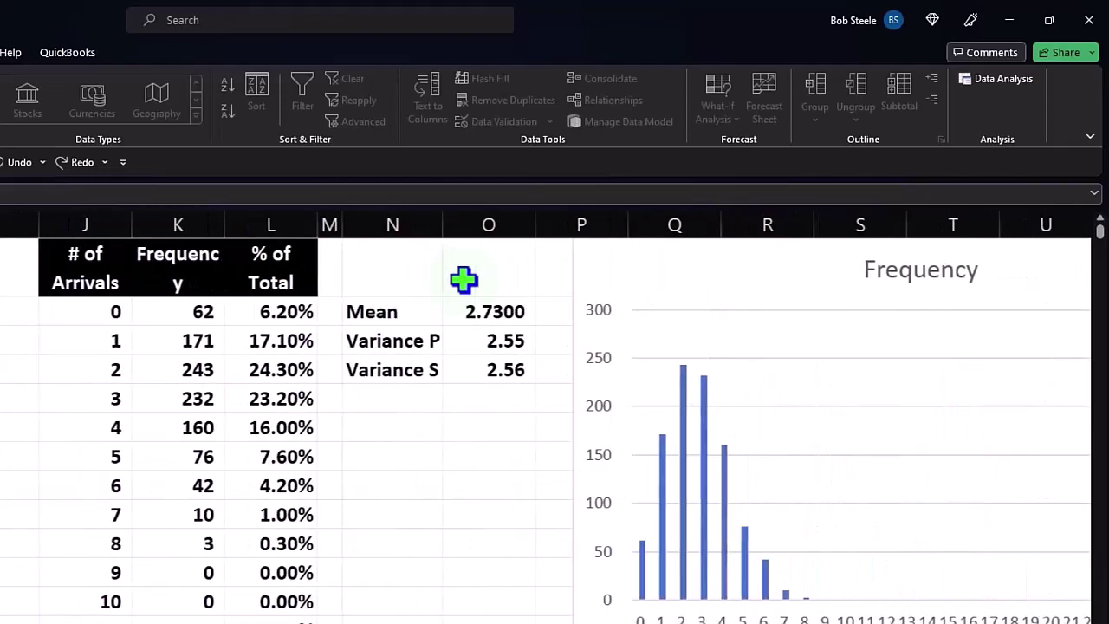
pyautogui.press('Left')
pyautogui.press('Left')
pyautogui.press('Left')
pyautogui.press('Left')
pyautogui.press('Left')
pyautogui.press('Left')
pyautogui.press('Left')
pyautogui.press('Left')
pyautogui.press('Left')
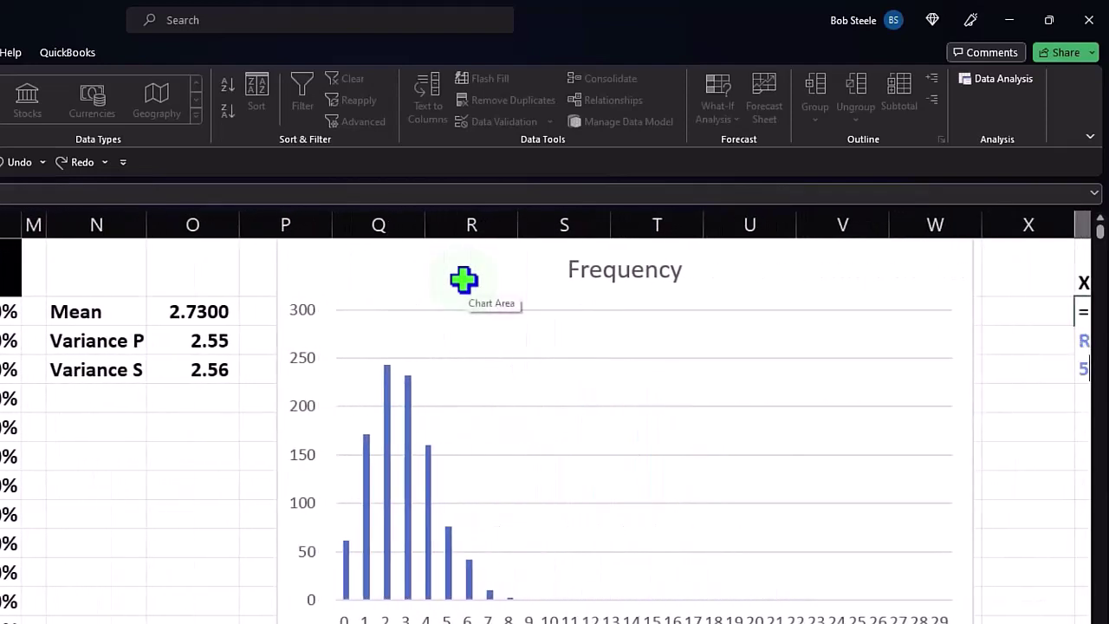
pyautogui.press('Left')
pyautogui.press('Left')
pyautogui.press('Up')
pyautogui.press('Up')
pyautogui.press('Up')
pyautogui.press('Right')
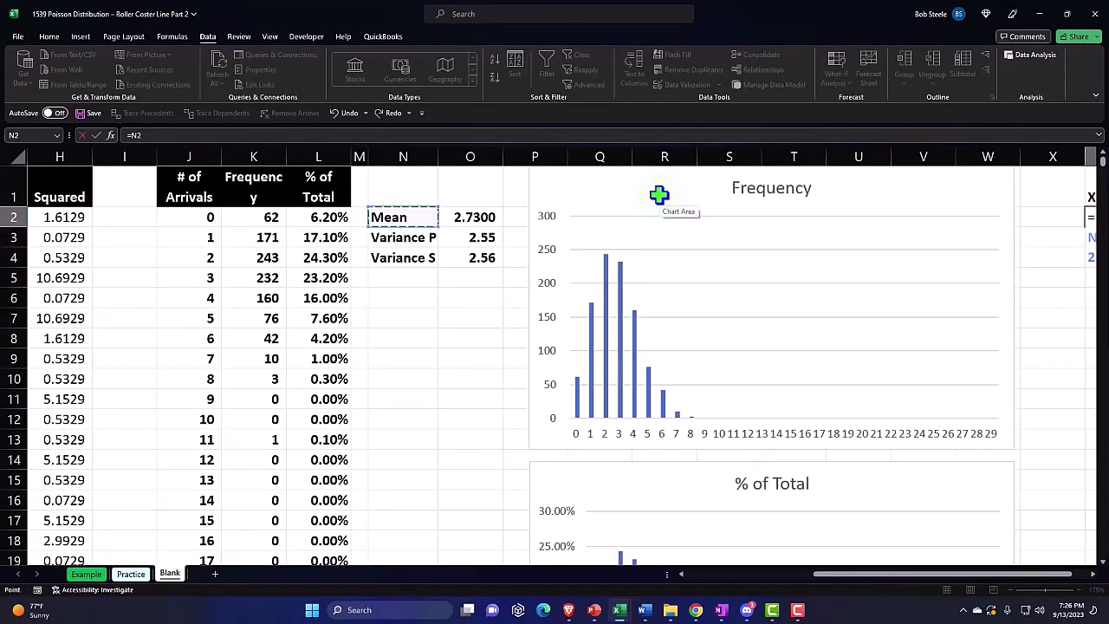
pyautogui.press('Escape')
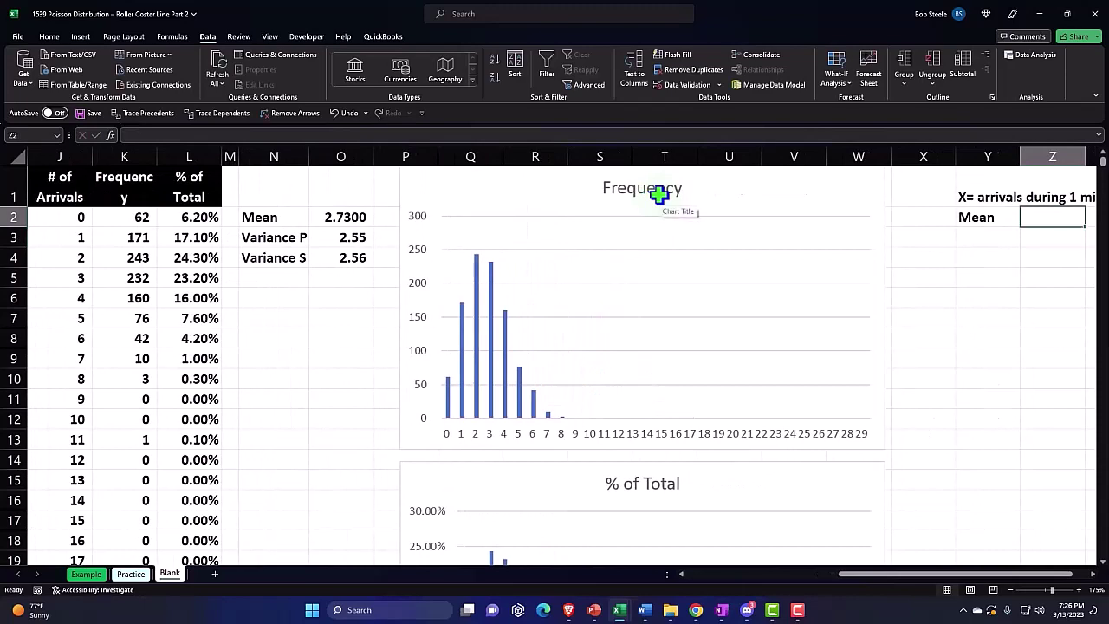
# Step: Link Z2 to the mean in O2, show it as 2.73, and widen column Y
pyautogui.write('=')
pyautogui.press('Left')
pyautogui.press('Left')
pyautogui.press('Left')
pyautogui.press('Left')
pyautogui.press('Left')
pyautogui.press('Left')
pyautogui.press('Left')
pyautogui.press('Left')
pyautogui.press('Left')
pyautogui.press('Left')
pyautogui.press('Left')
pyautogui.press('Left')
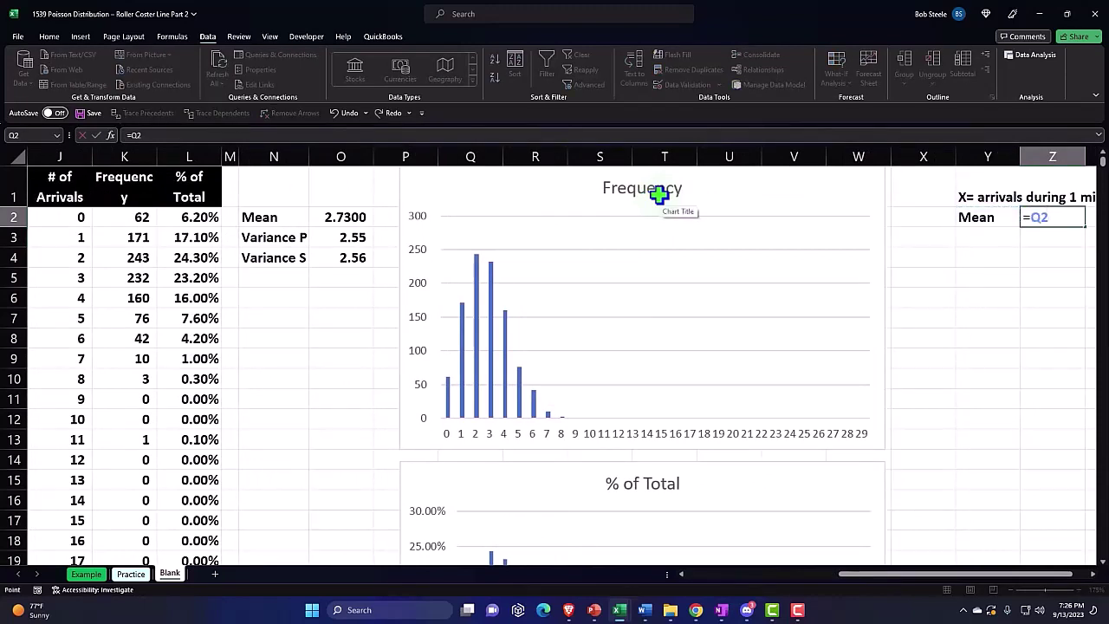
pyautogui.press('Right')
pyautogui.press('Return')
pyautogui.press('Up')
pyautogui.press('Right')
pyautogui.press('Right')
pyautogui.press('Right')
pyautogui.press('Right')
pyautogui.press('Right')
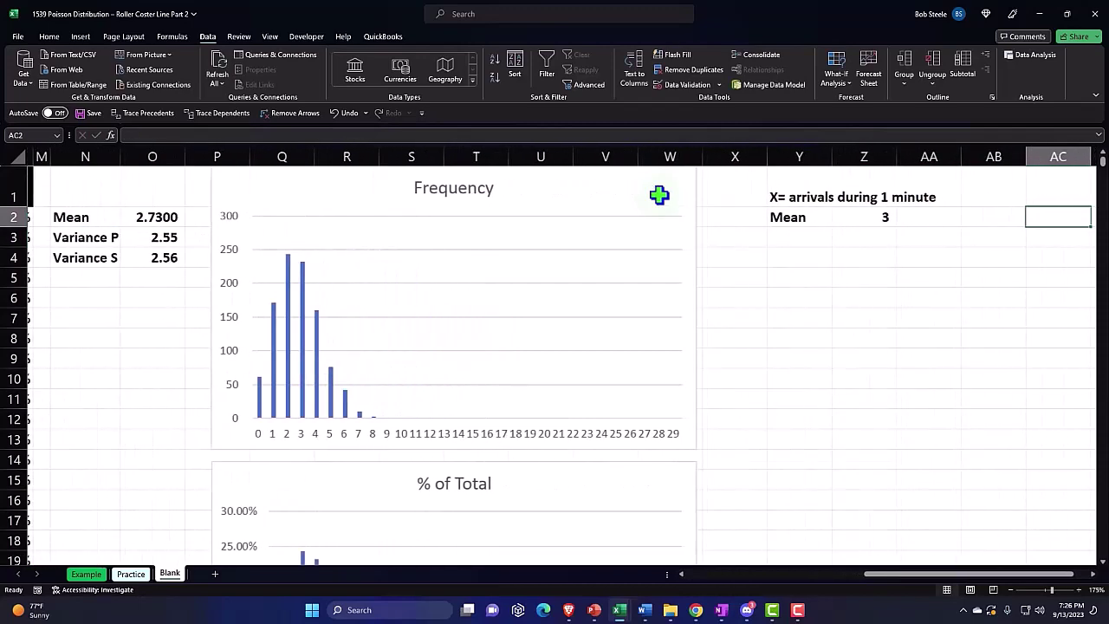
pyautogui.press('Left')
pyautogui.press('Left')
pyautogui.press('Left')
pyautogui.press('Left')
pyautogui.press('Left')
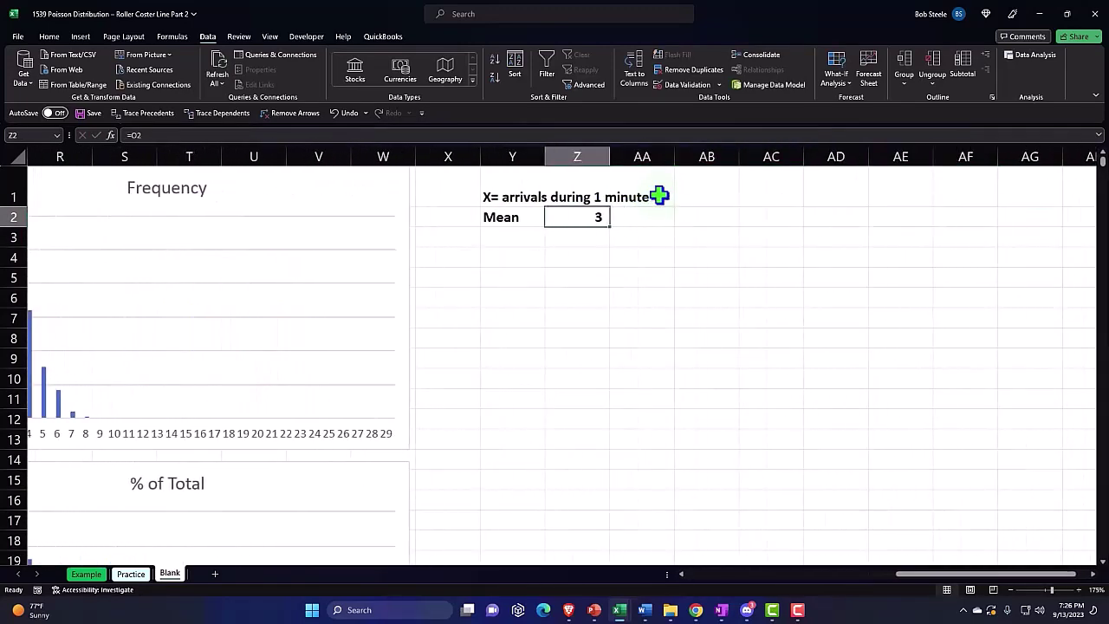
pyautogui.click(45, 38)
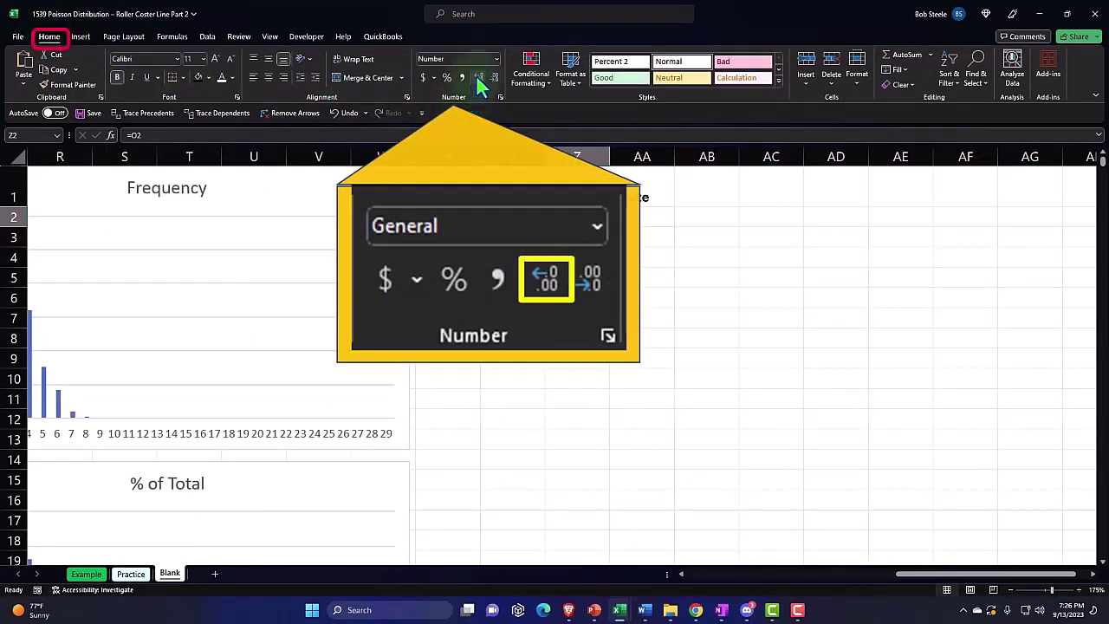
pyautogui.click(642, 318)
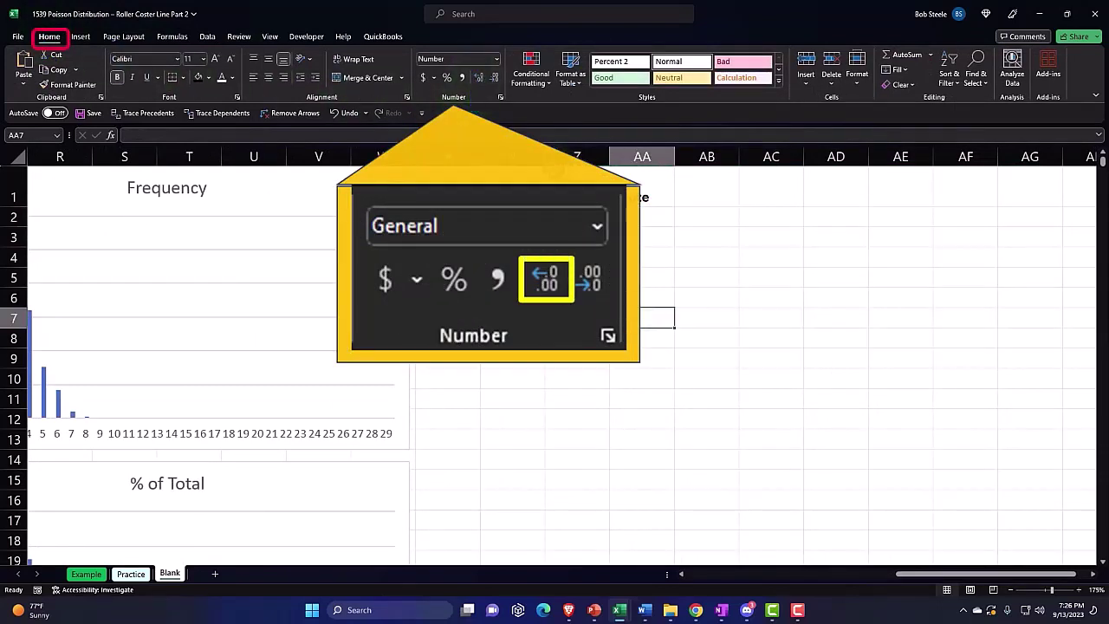
pyautogui.moveTo(543, 156); pyautogui.dragTo(707, 177)
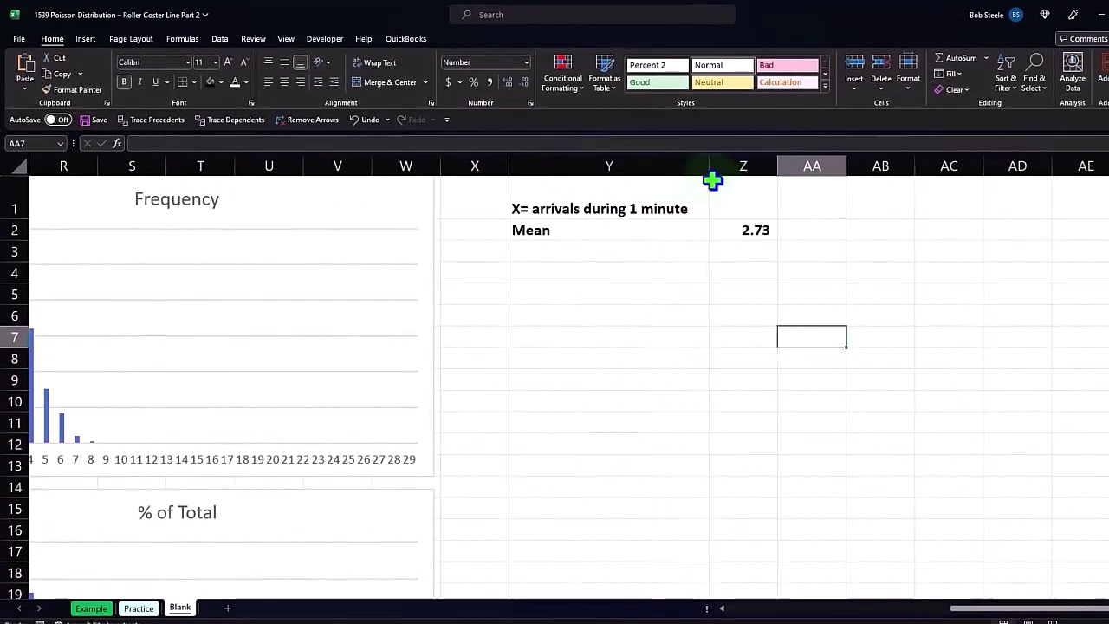
# Step: Enter the headings 'x' in AB1 and 'P(x)' in AC1
pyautogui.click(703, 250)
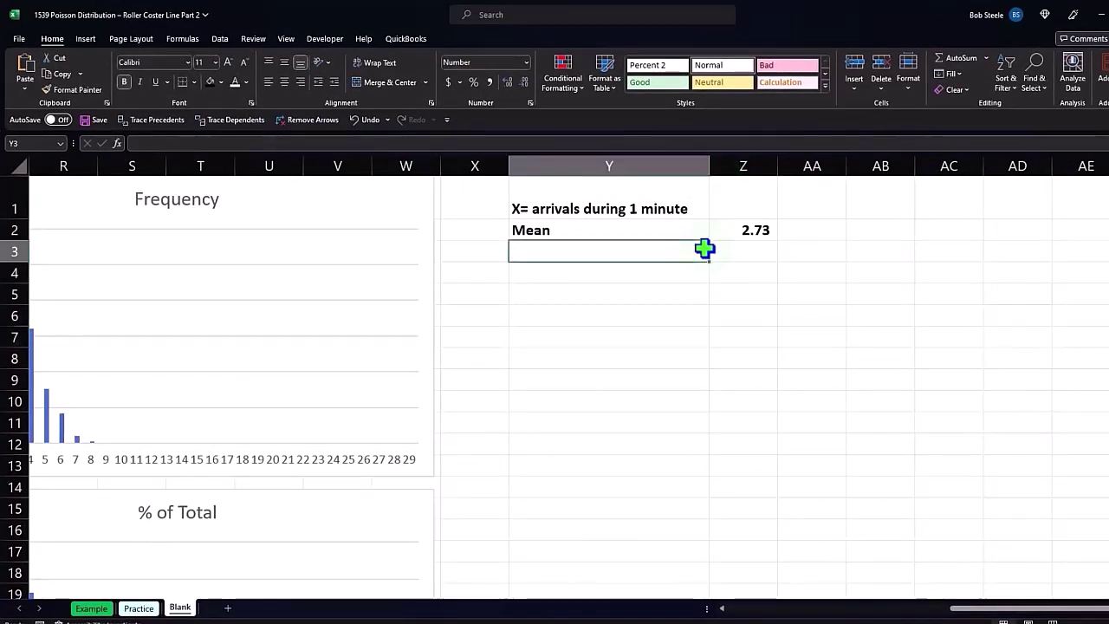
pyautogui.press('Right')
pyautogui.press('Right')
pyautogui.press('Right')
pyautogui.press('Right')
pyautogui.press('Right')
pyautogui.press('Right')
pyautogui.press('Right')
pyautogui.press('Right')
pyautogui.press('Right')
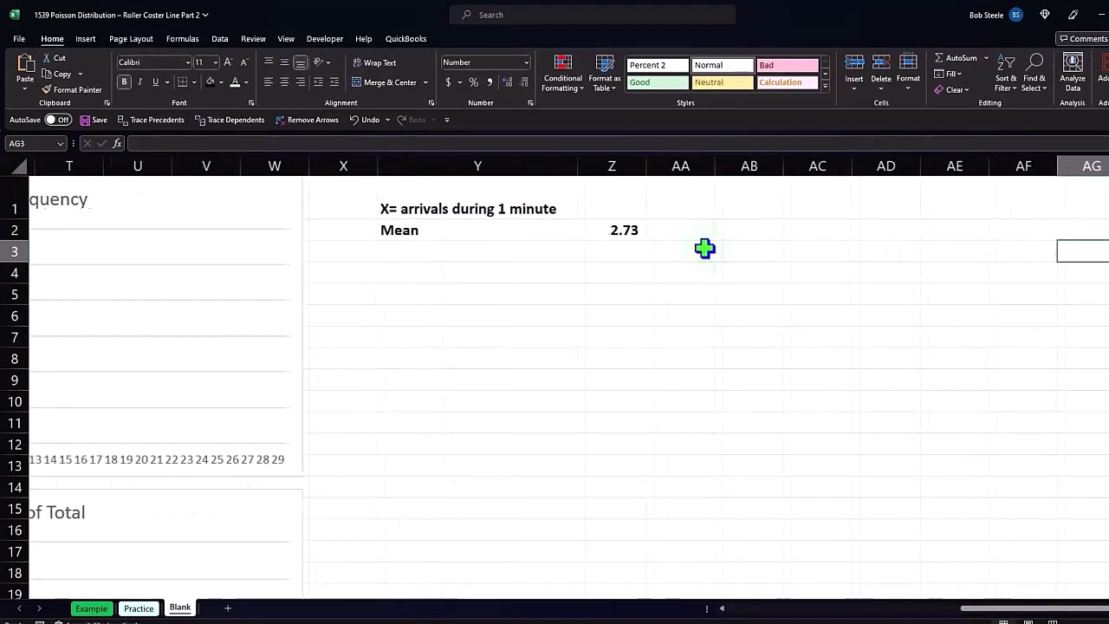
pyautogui.press('Left')
pyautogui.press('Left')
pyautogui.press('Left')
pyautogui.press('Left')
pyautogui.press('Left')
pyautogui.press('Left')
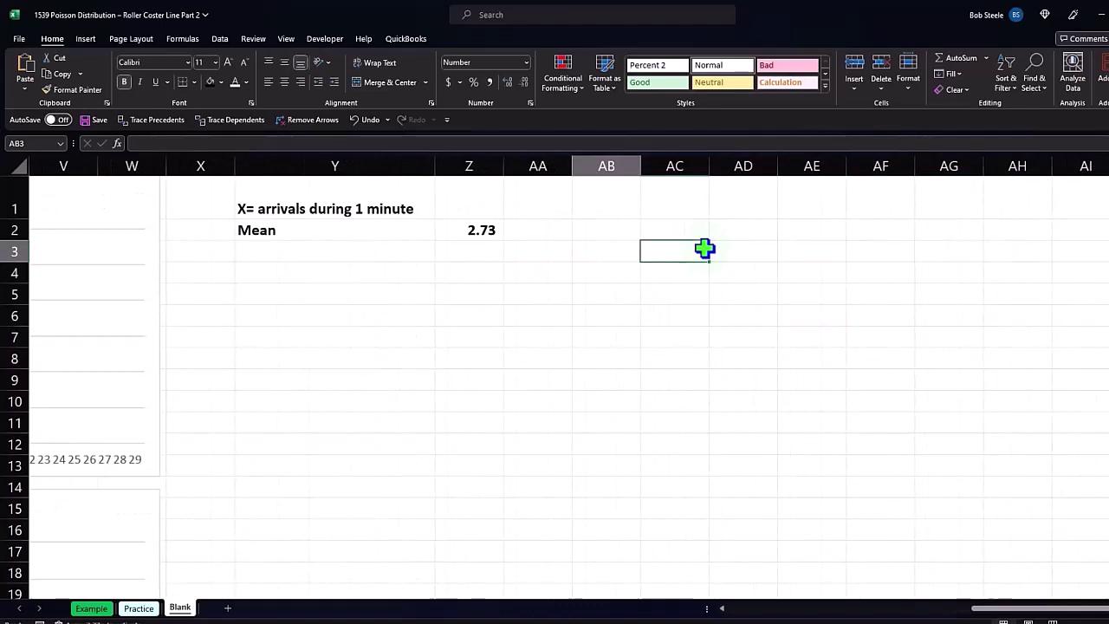
pyautogui.press('Up')
pyautogui.press('Up')
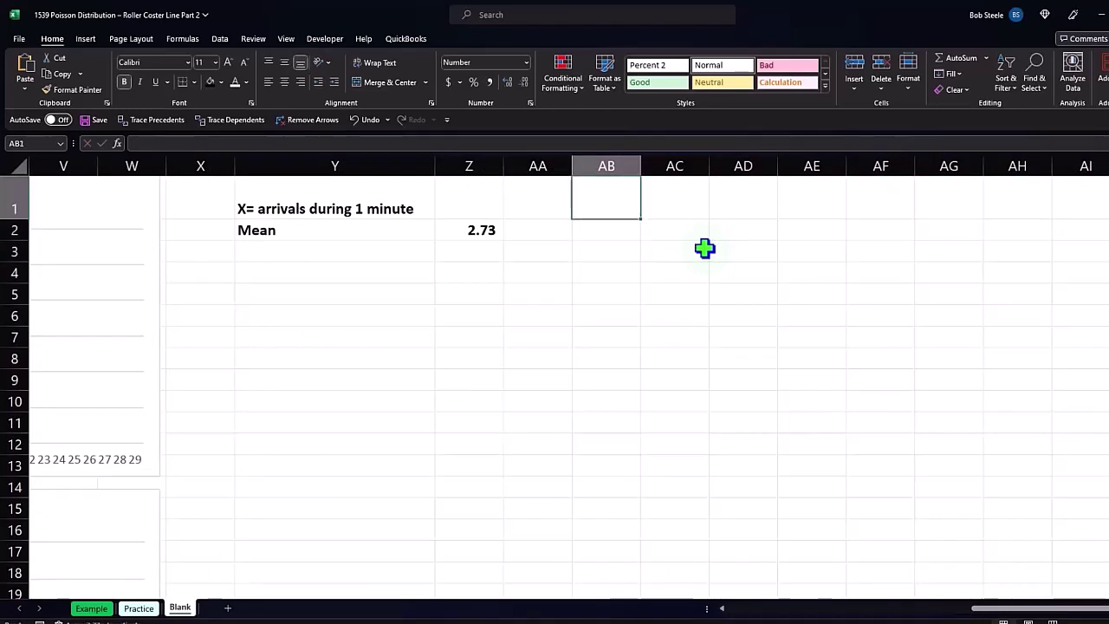
pyautogui.write('x')
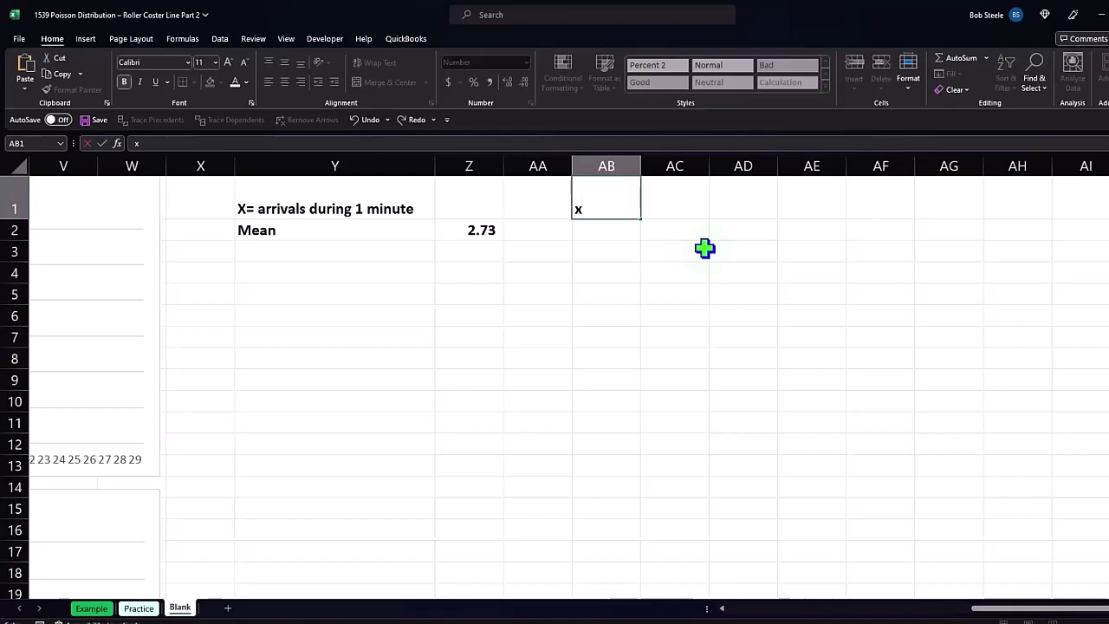
pyautogui.press('Return')
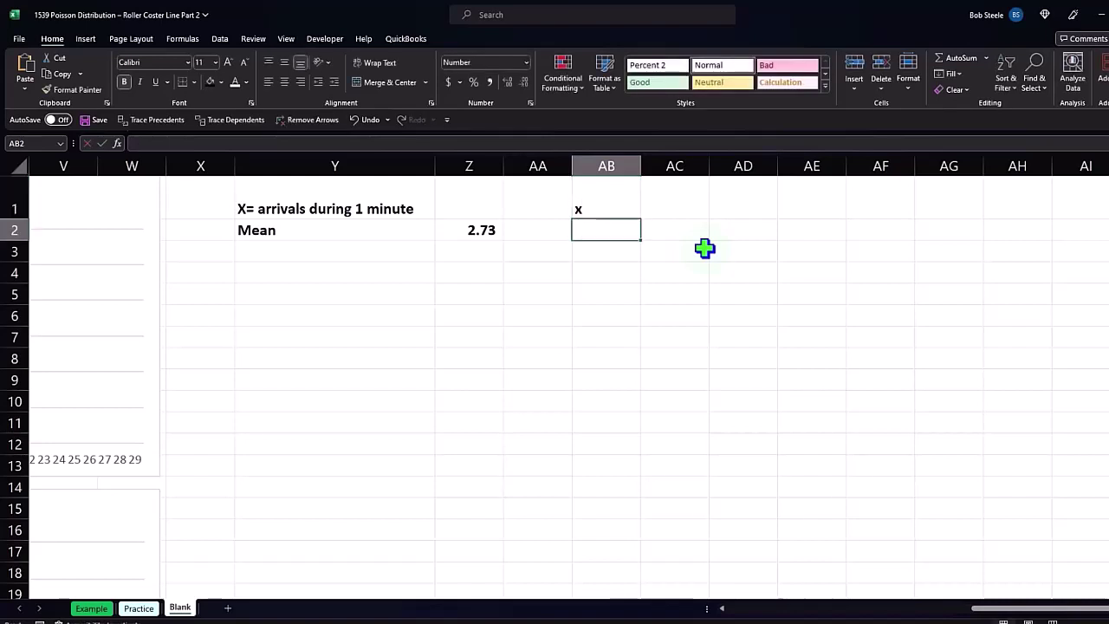
pyautogui.press('Right')
pyautogui.press('Up')
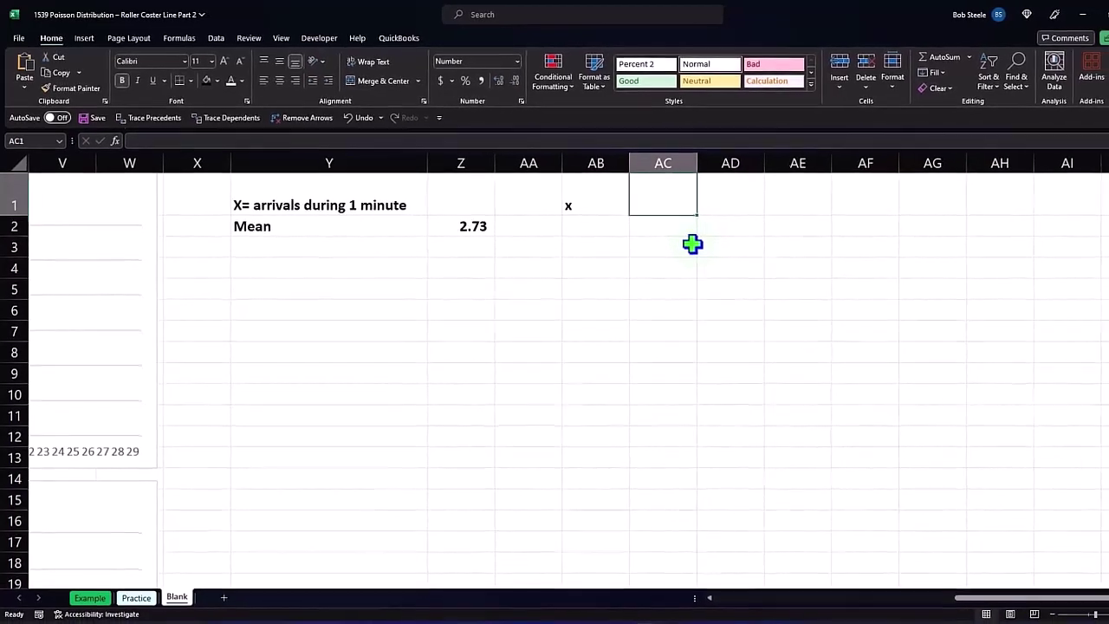
pyautogui.write('P')
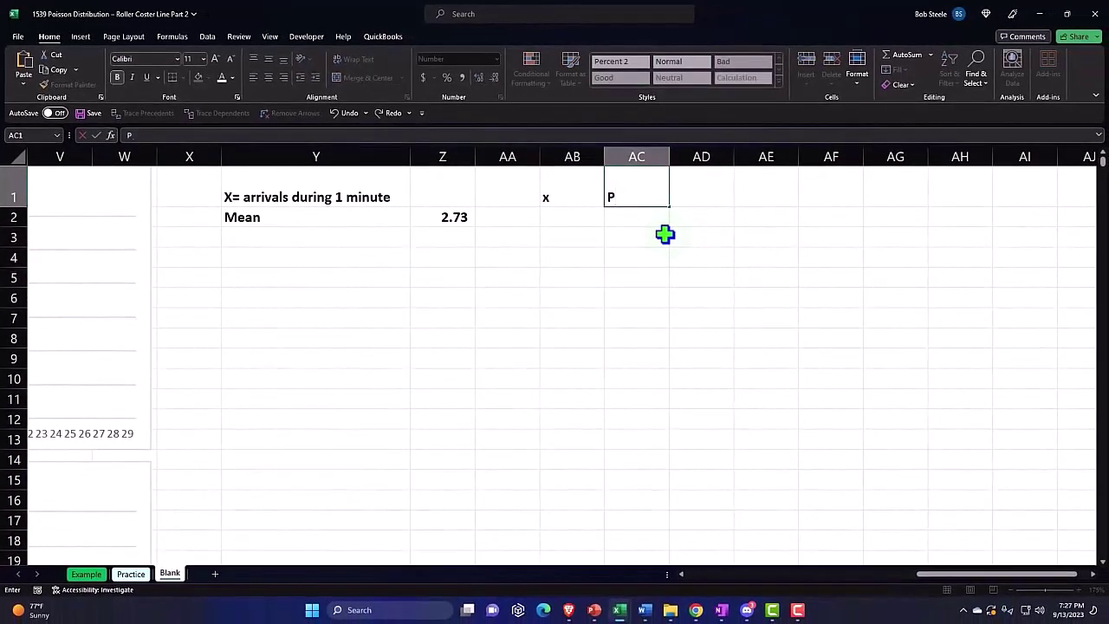
pyautogui.write('(x)')
pyautogui.press('Return')
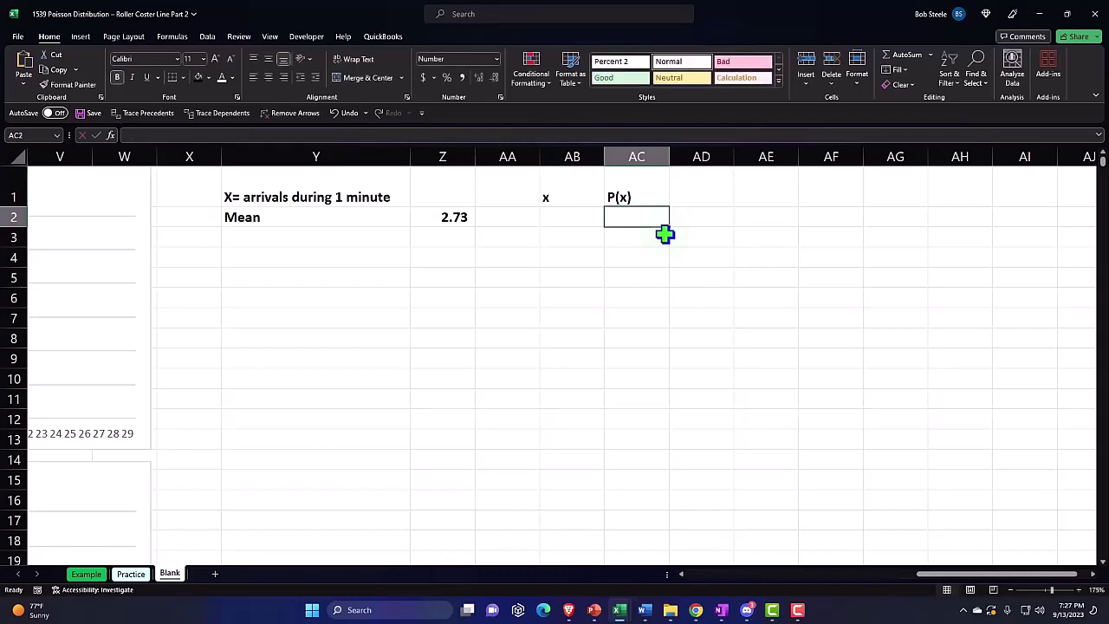
# Step: Format AB1:AC1 with a black fill, white font, and centered alignment
pyautogui.click(565, 192)
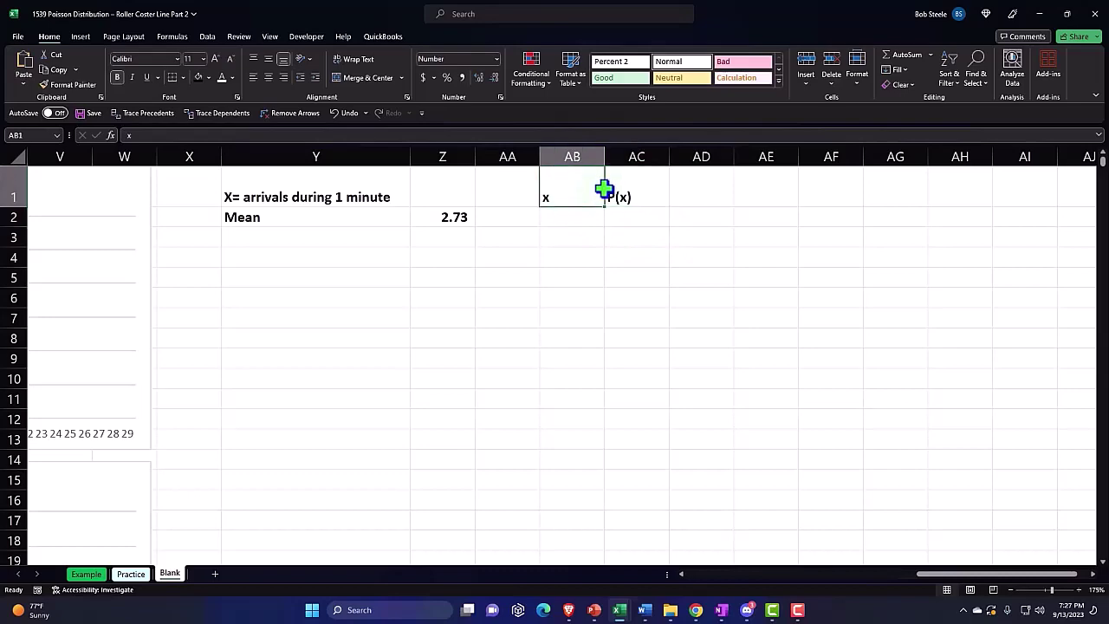
pyautogui.moveTo(604, 189); pyautogui.dragTo(608, 187)
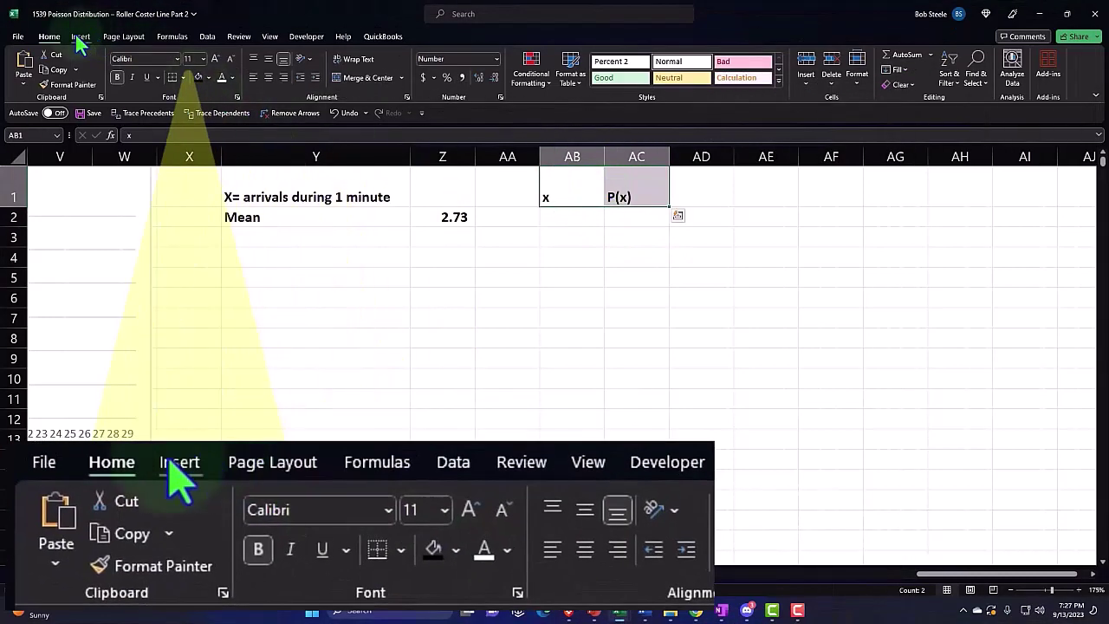
pyautogui.click(198, 77)
pyautogui.click(221, 78)
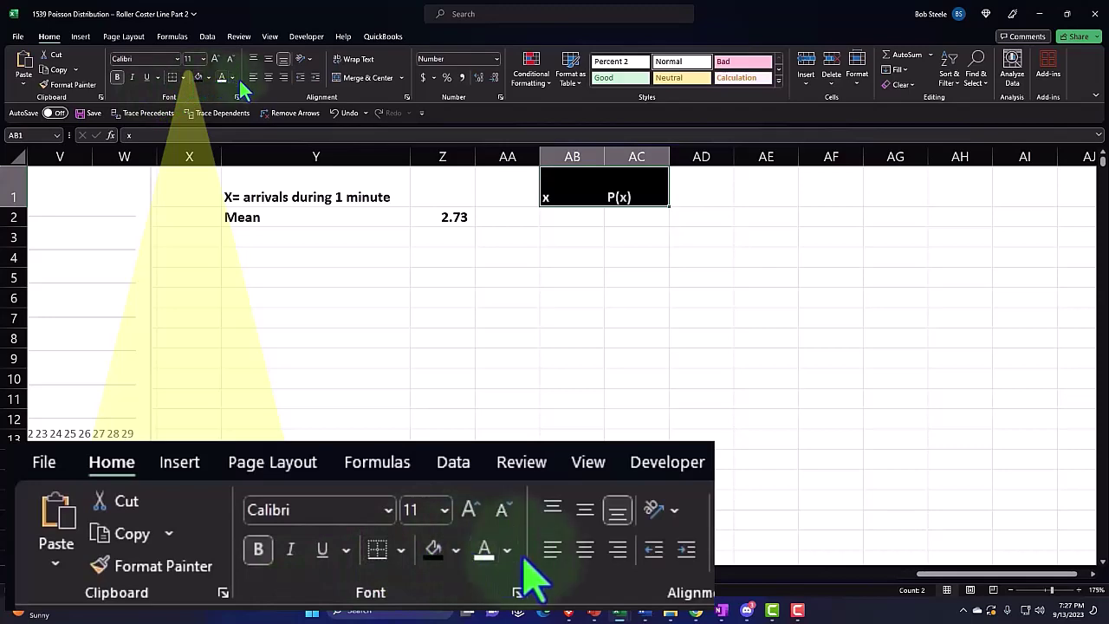
pyautogui.click(267, 77)
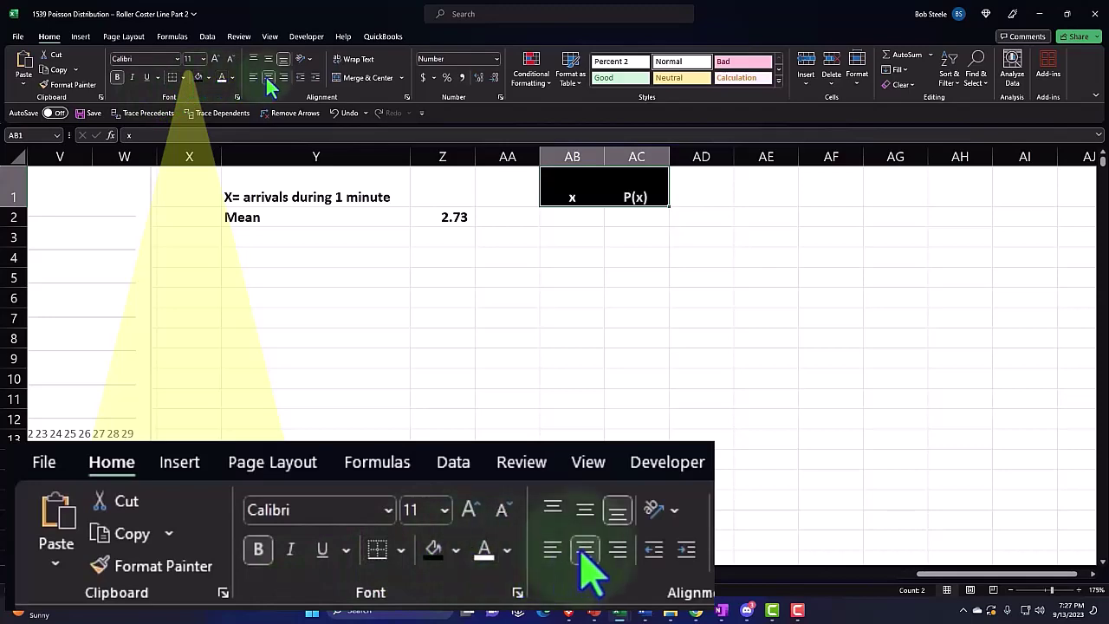
pyautogui.moveTo(383, 235); pyautogui.dragTo(381, 257)
pyautogui.click(585, 224)
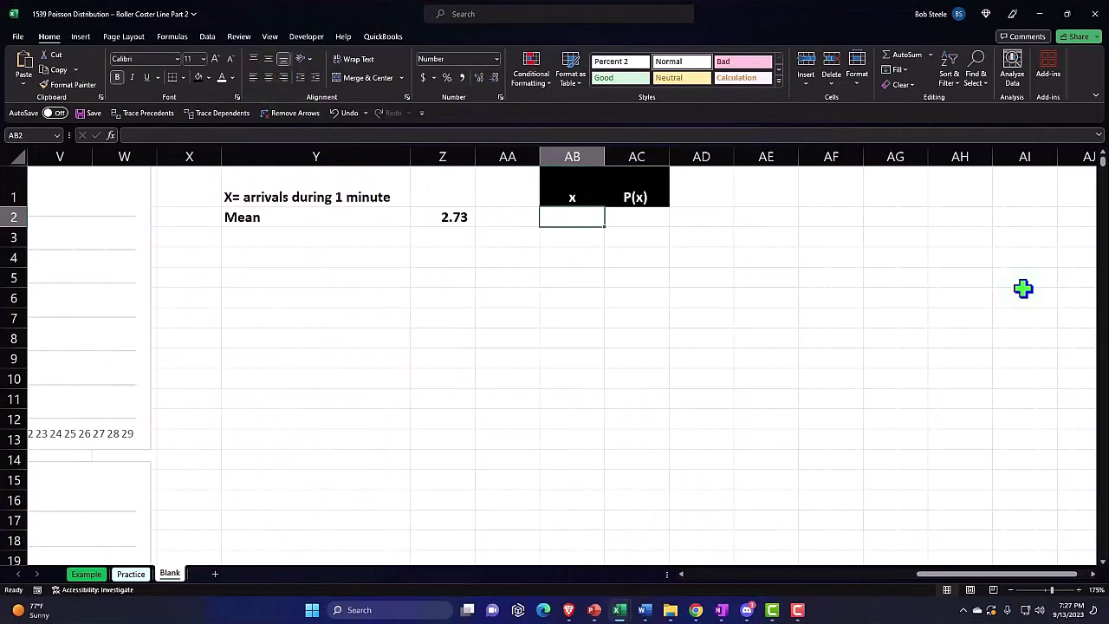
pyautogui.scroll(-4, 1020, 287)
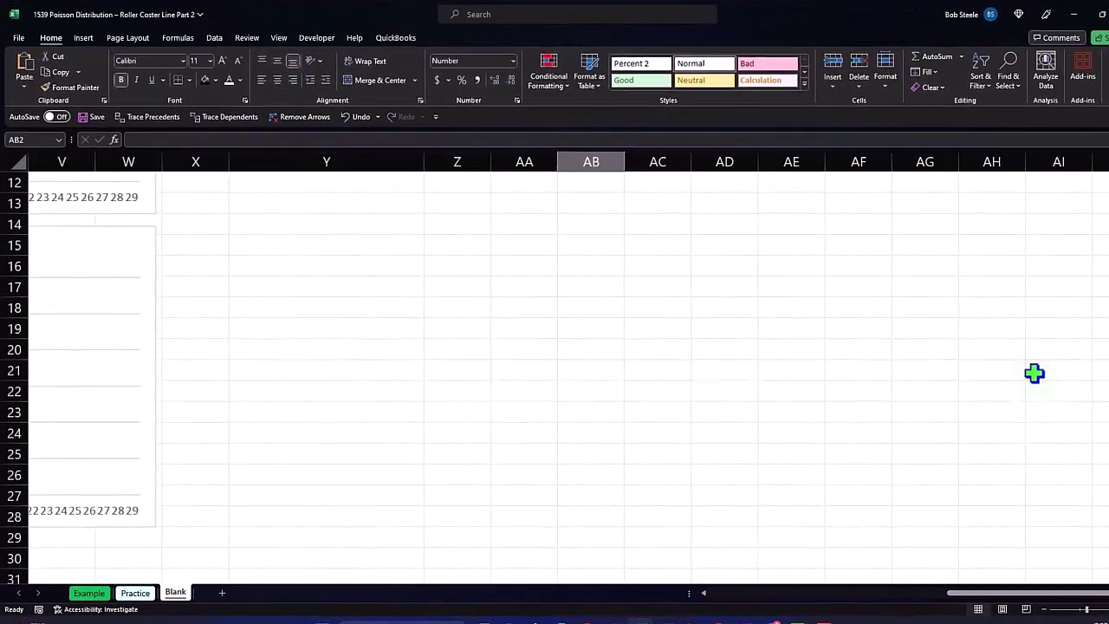
pyautogui.scroll(4, 1033, 372)
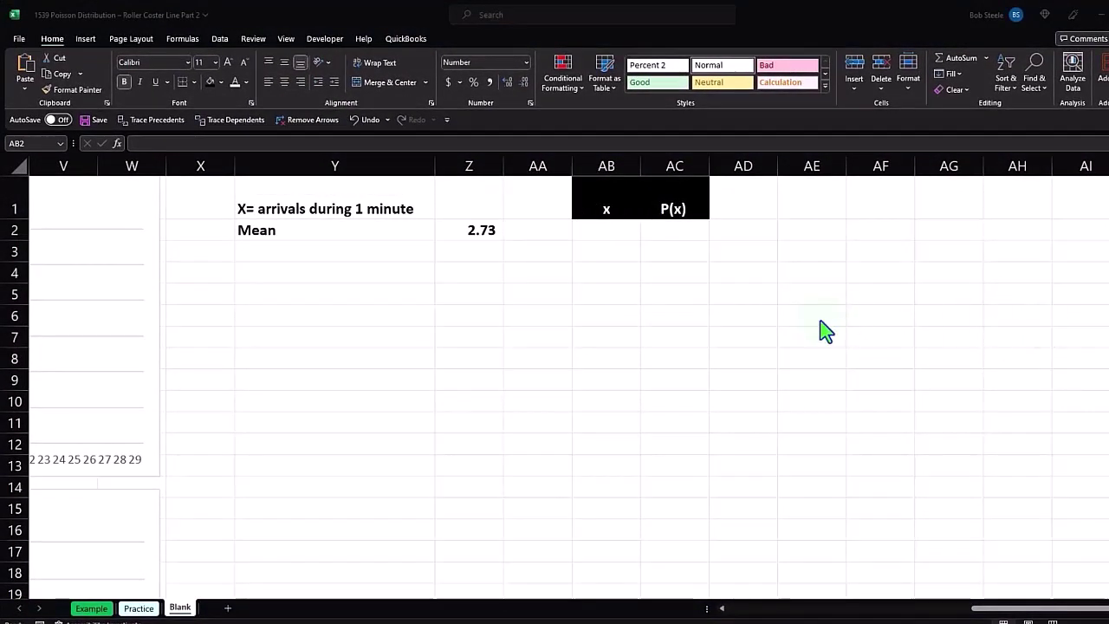
# Step: Enter 0 and 1 in AB2:AB3 and fill the series down to 29 in AB31
pyautogui.click(599, 232)
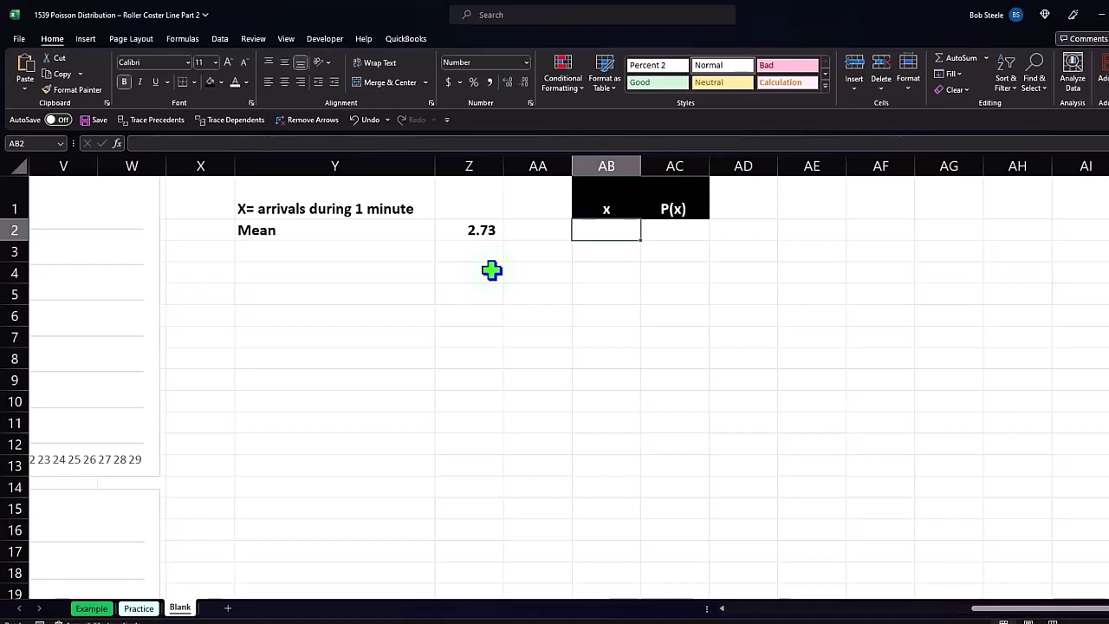
pyautogui.write('0')
pyautogui.press('Return')
pyautogui.write('1')
pyautogui.press('Return')
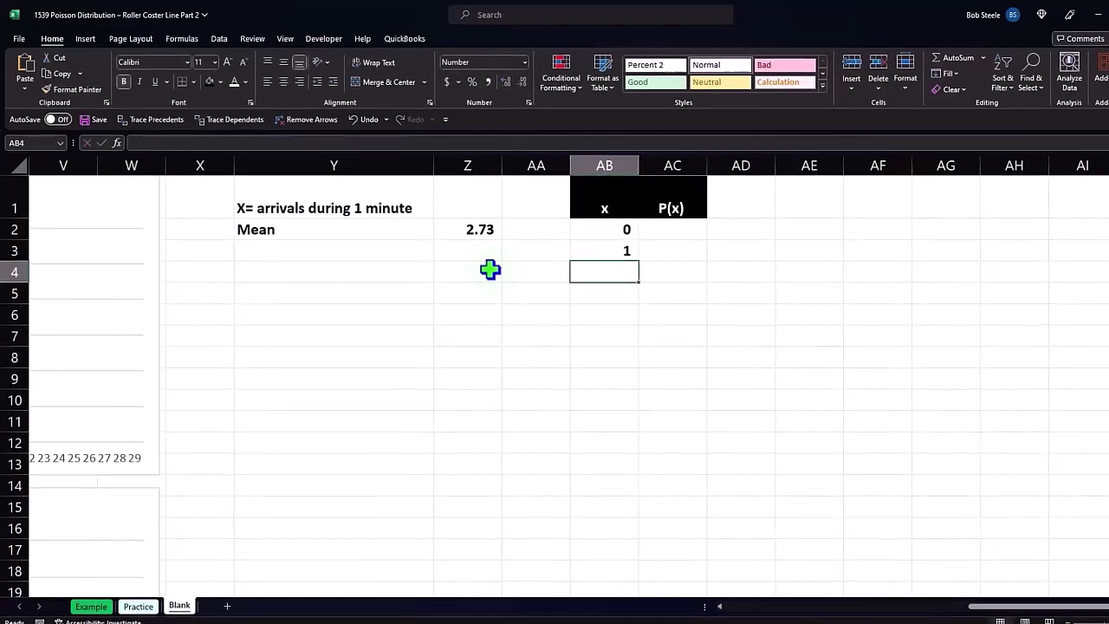
pyautogui.moveTo(598, 226); pyautogui.dragTo(591, 532)
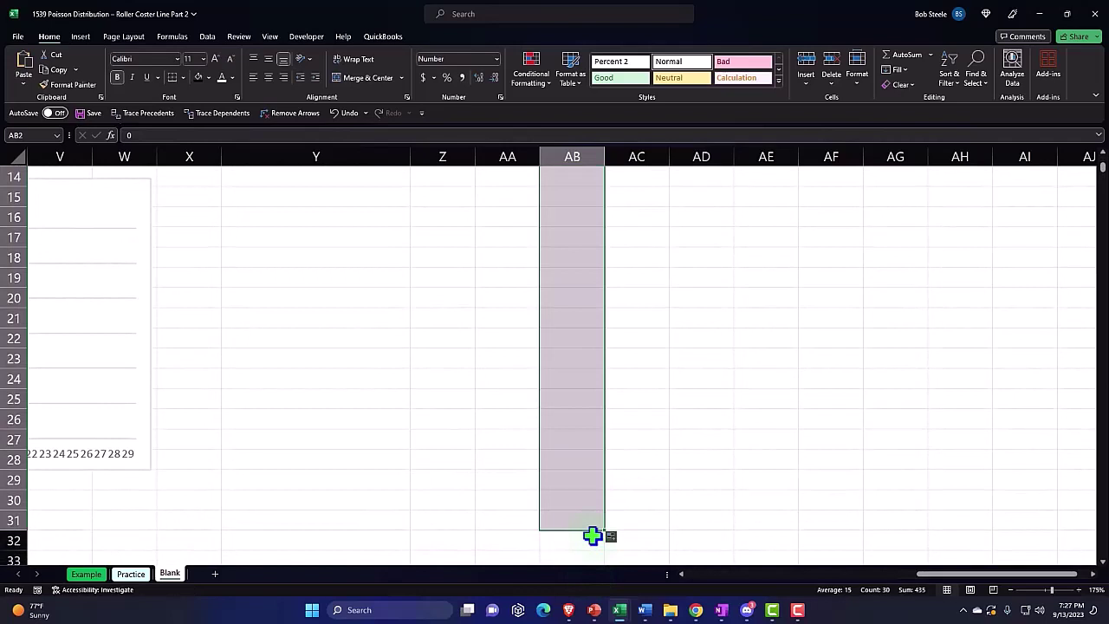
pyautogui.scroll(4, 591, 520)
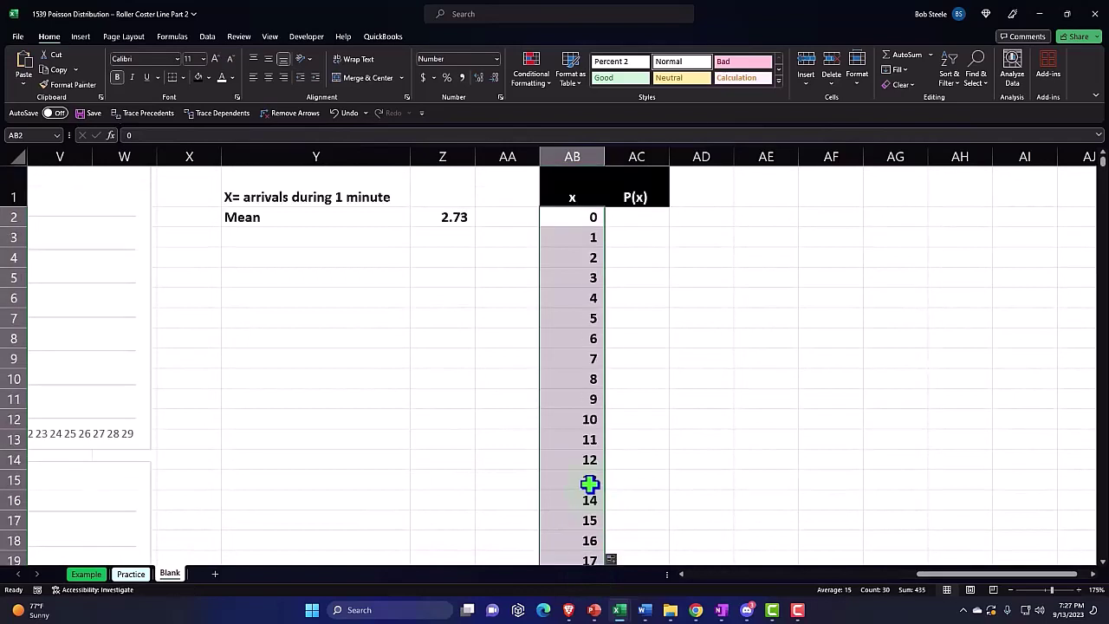
# Step: Start a POISSON.DIST formula in AC2 using AB2 and the absolute mean $Z$2
pyautogui.click(643, 218)
pyautogui.moveTo(538, 139)
pyautogui.mouseDown()
pyautogui.moveTo(539, 220)
pyautogui.moveTo(673, 507)
pyautogui.moveTo(541, 141)
pyautogui.mouseUp()
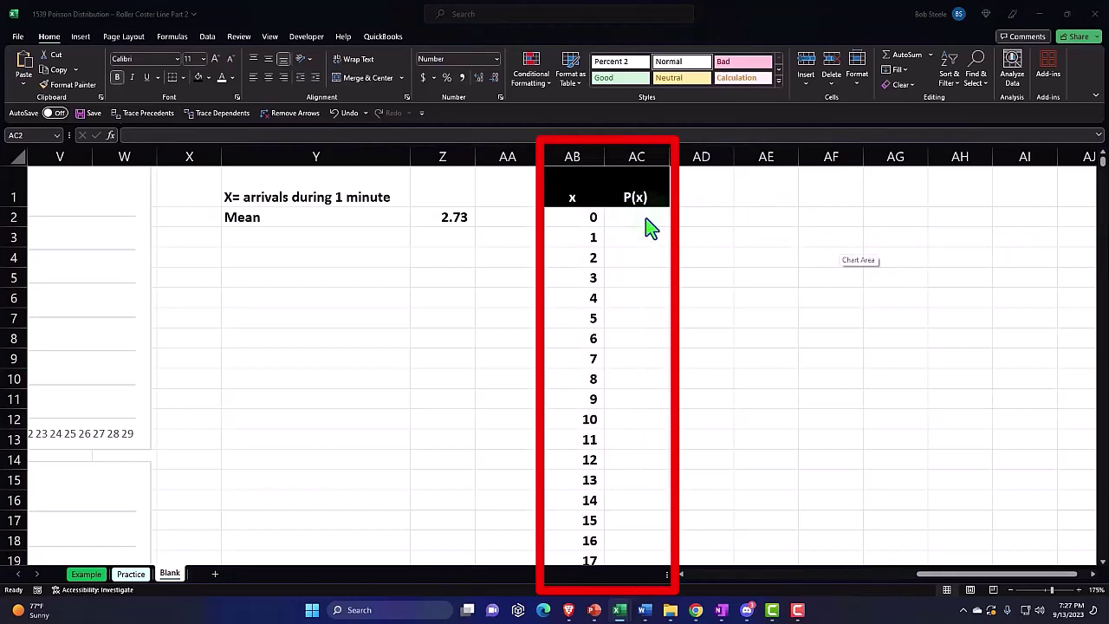
pyautogui.press('Escape')
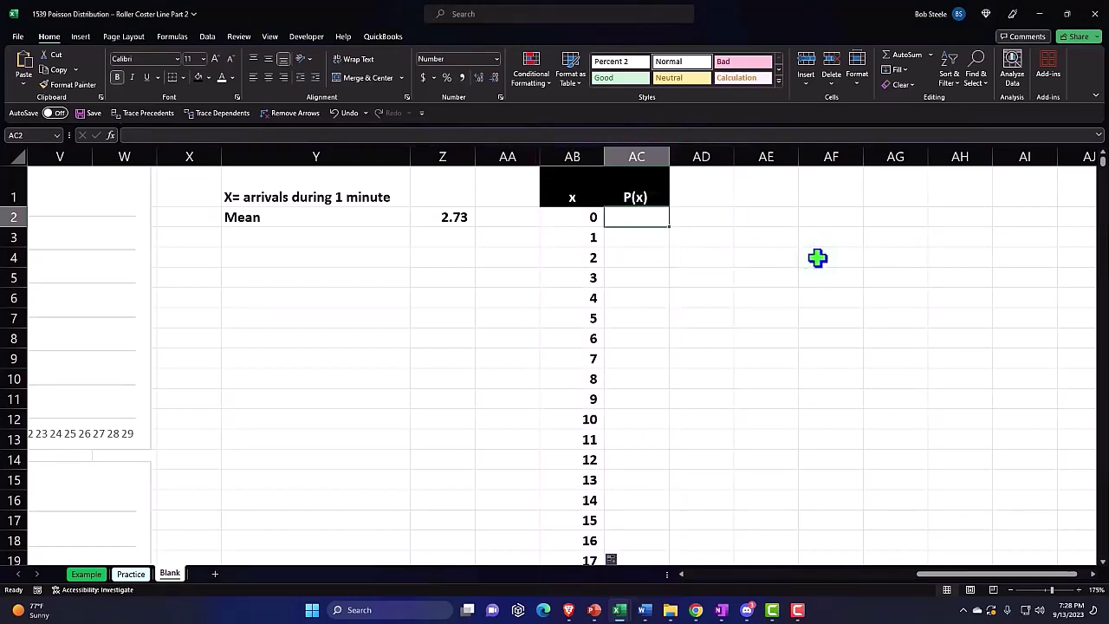
pyautogui.write('=po')
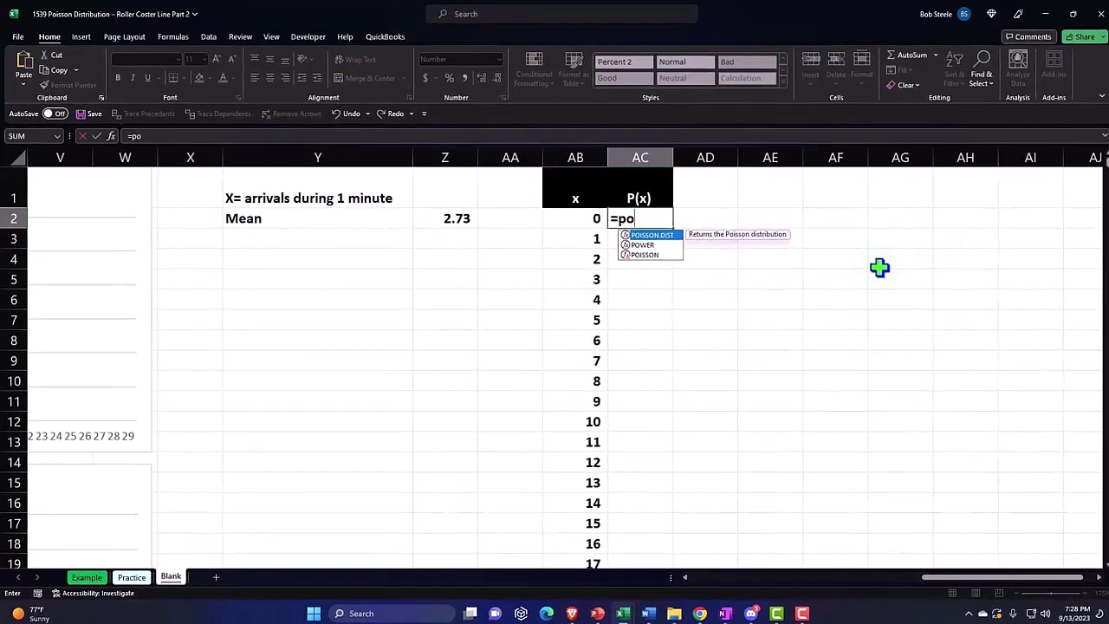
pyautogui.press('Tab')
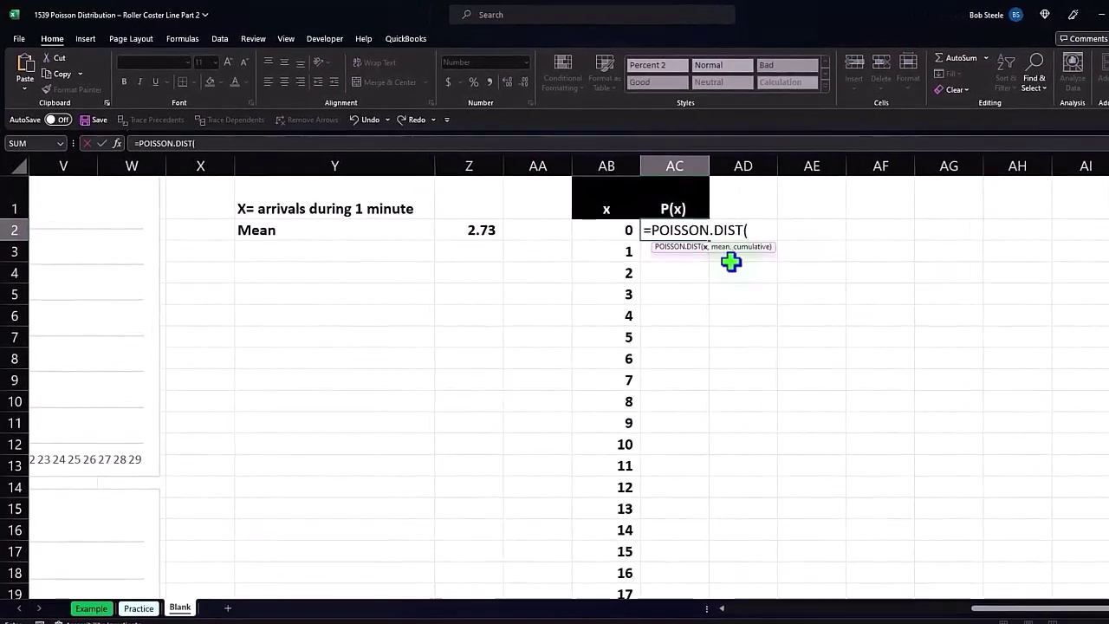
pyautogui.click(607, 229)
pyautogui.write(',')
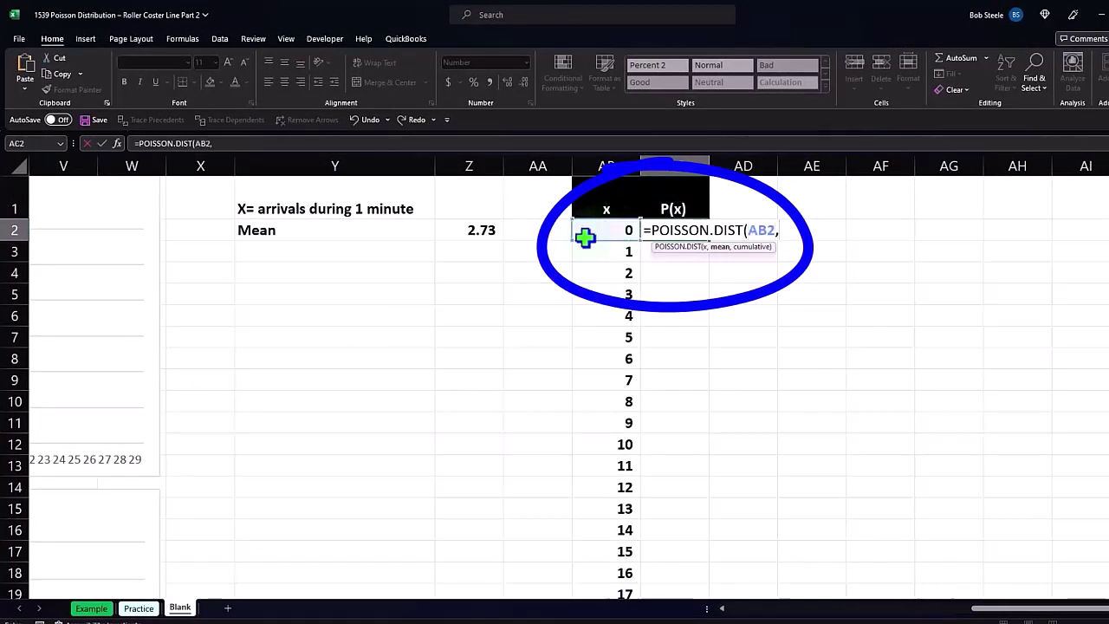
pyautogui.click(474, 229)
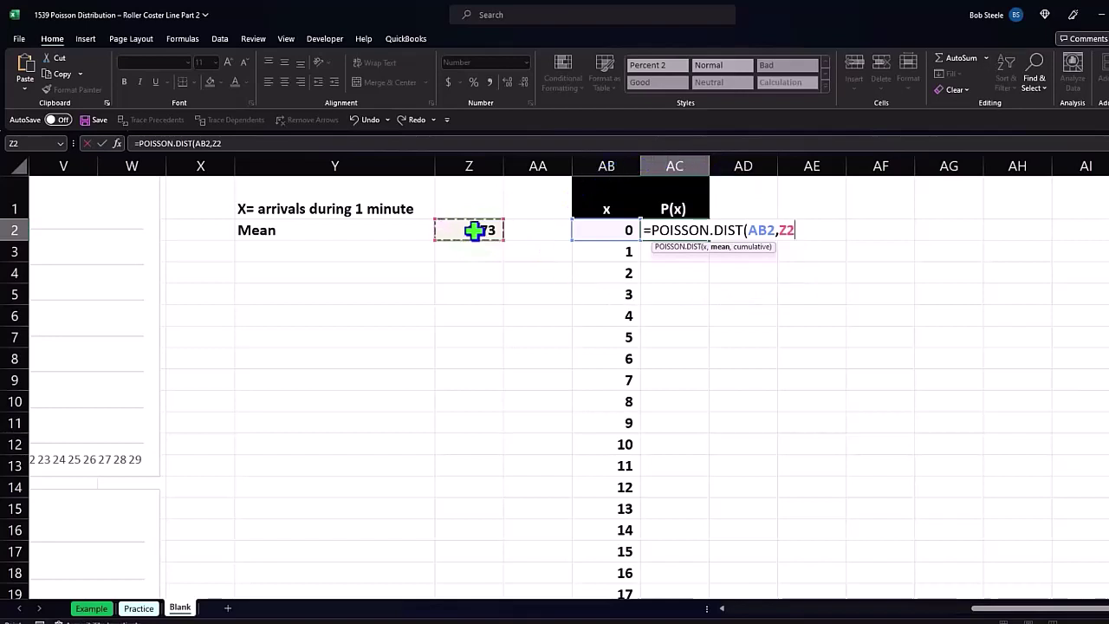
pyautogui.press('F4')
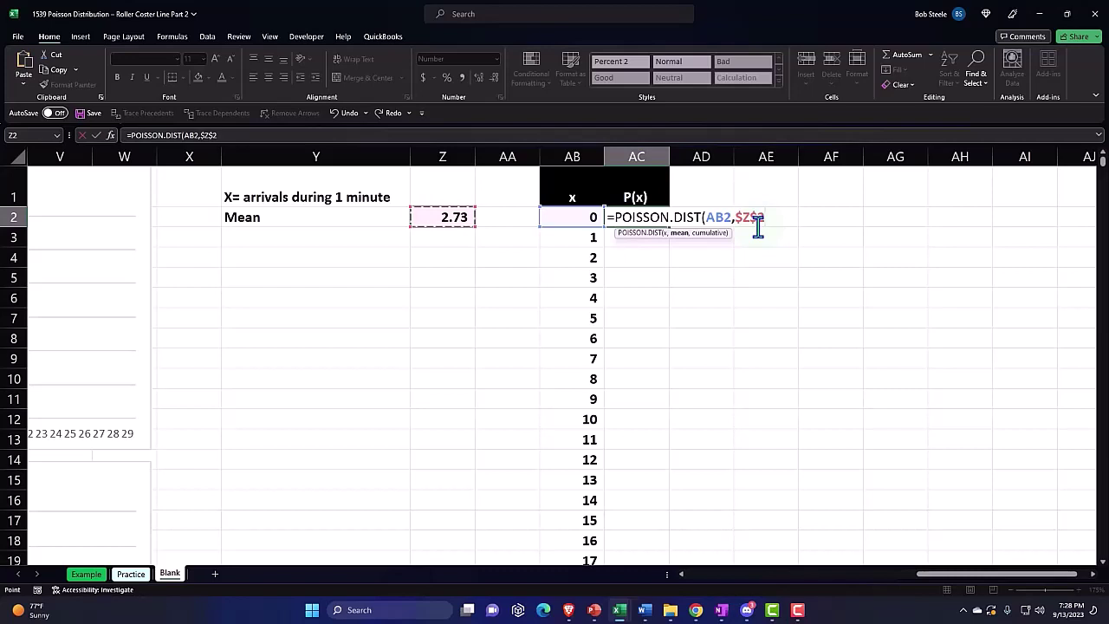
# Step: Finish the formula as non-cumulative, giving =POISSON.DIST(AB2,$Z$2,0), and format AC2 as a percentage showing 7%
pyautogui.write(',0')
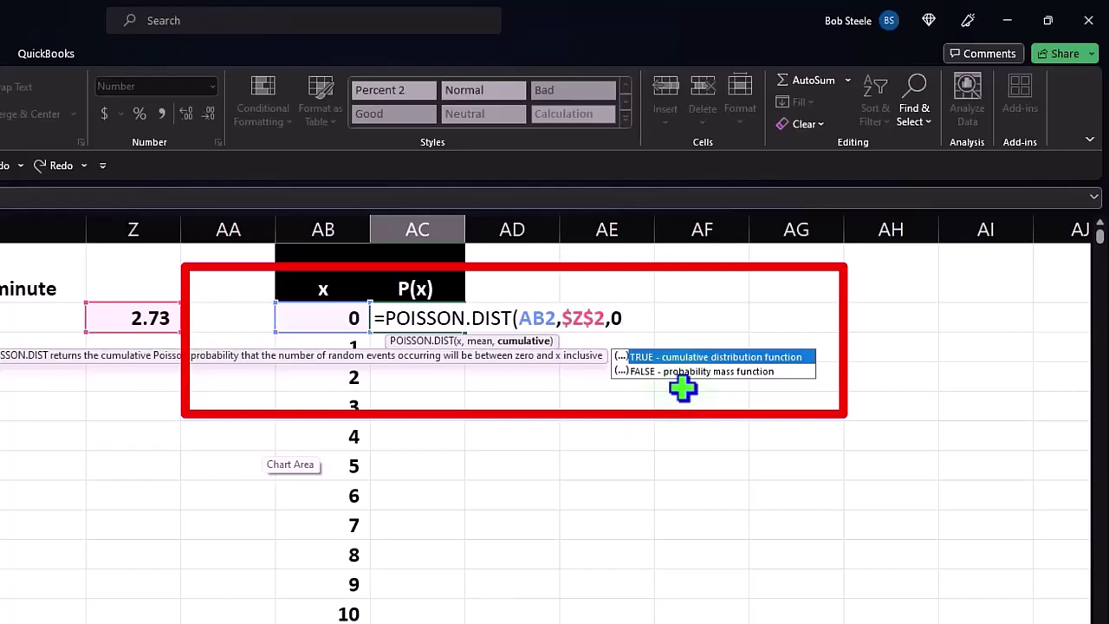
pyautogui.write(')')
pyautogui.press('Return')
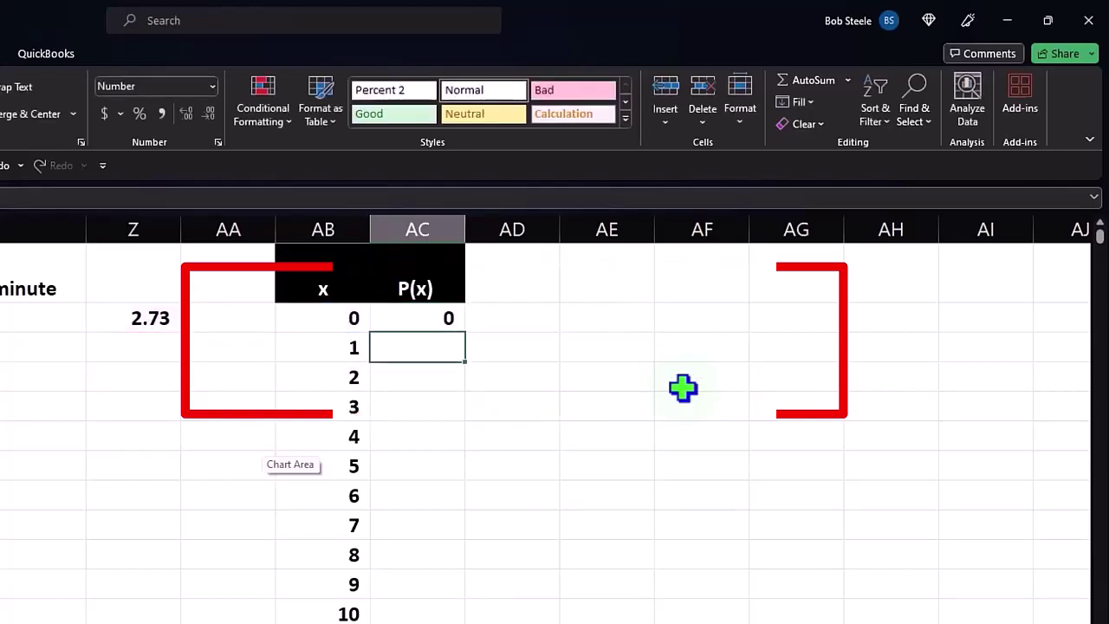
pyautogui.click(459, 320)
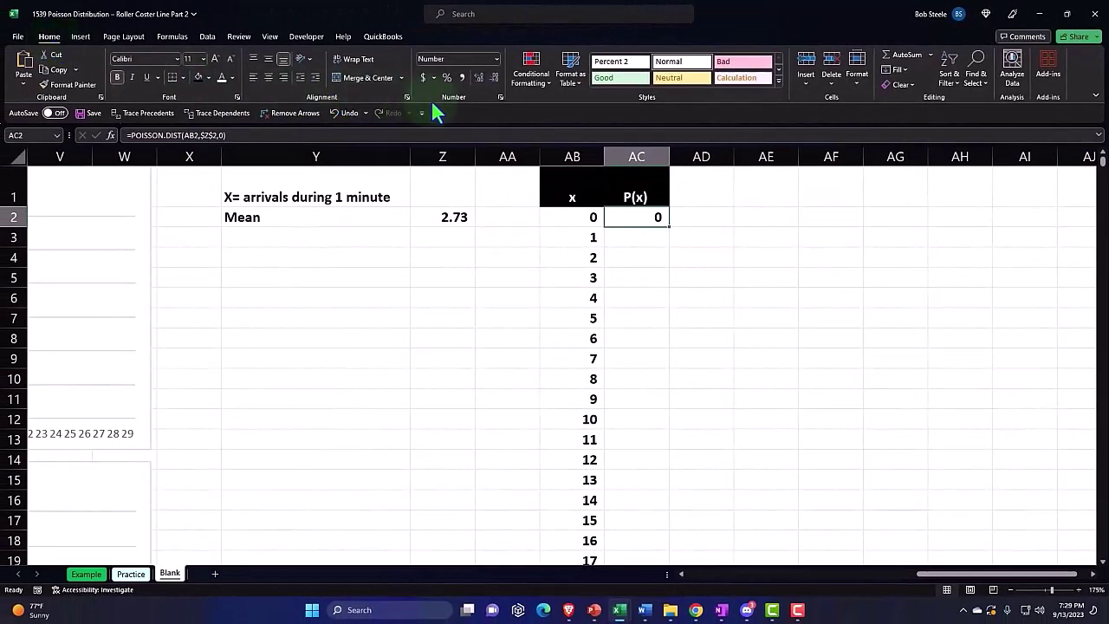
pyautogui.click(445, 78)
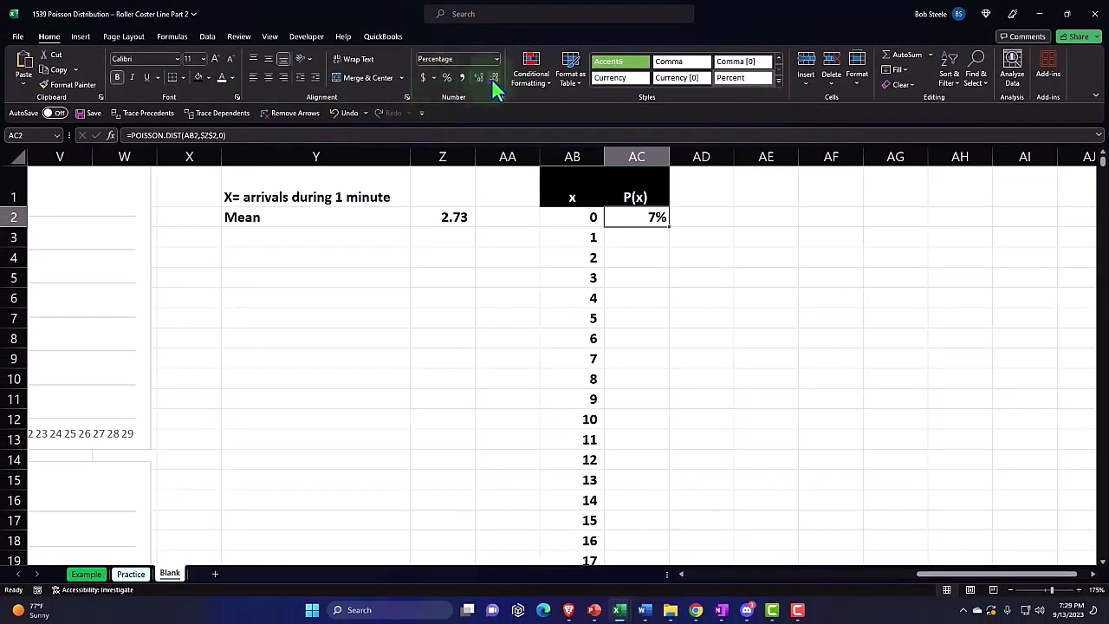